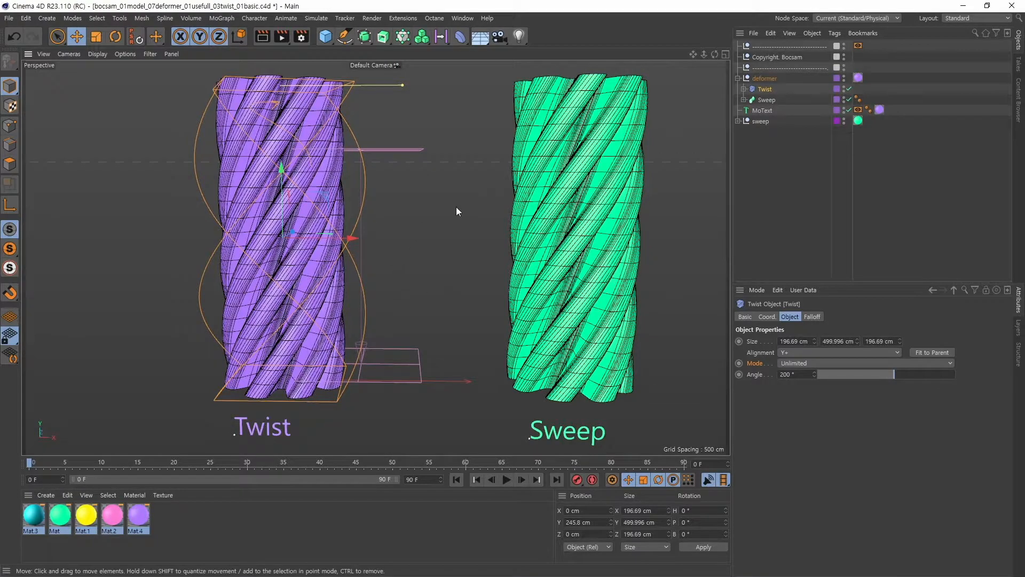
Inspect the splines nested under the Sweep object in the deformer group
{"action": "middle_click_drag", "start_coordinate": [466, 222], "coordinate": [437, 237], "text": "alt"}
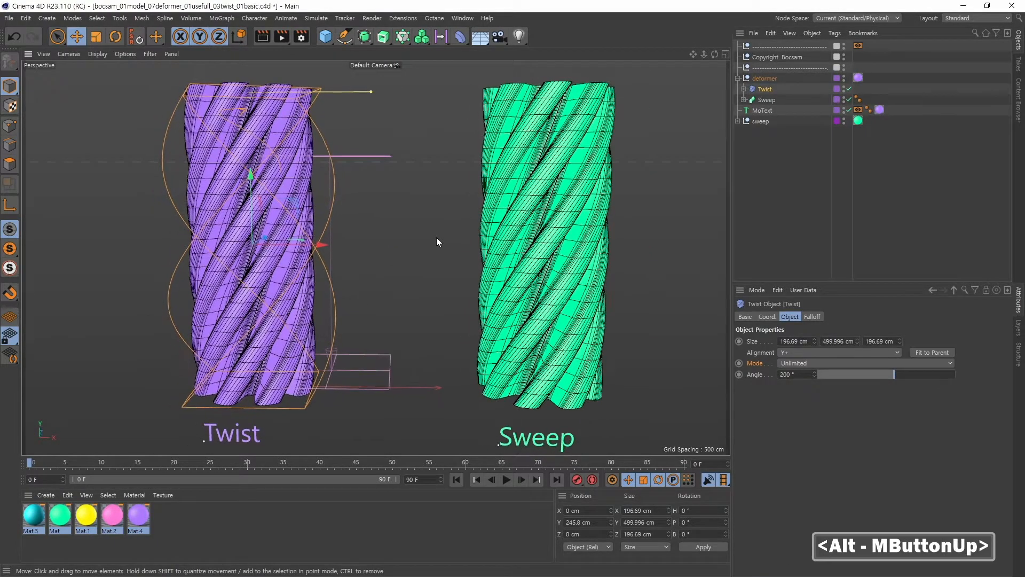
{"action": "right_click_drag", "start_coordinate": [437, 237], "coordinate": [301, 318], "text": "alt"}
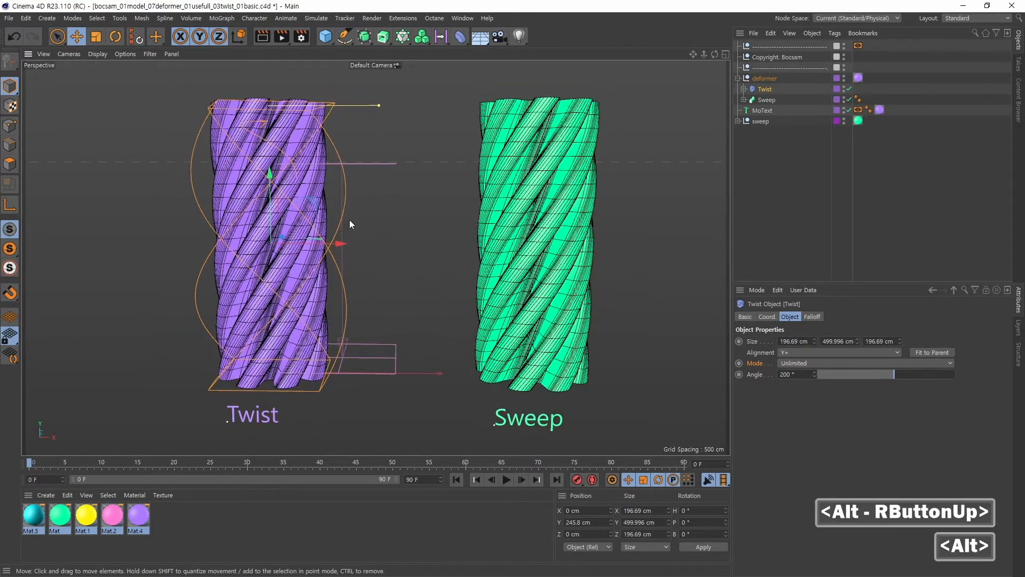
{"action": "middle_click_drag", "start_coordinate": [367, 219], "coordinate": [478, 218], "text": "alt"}
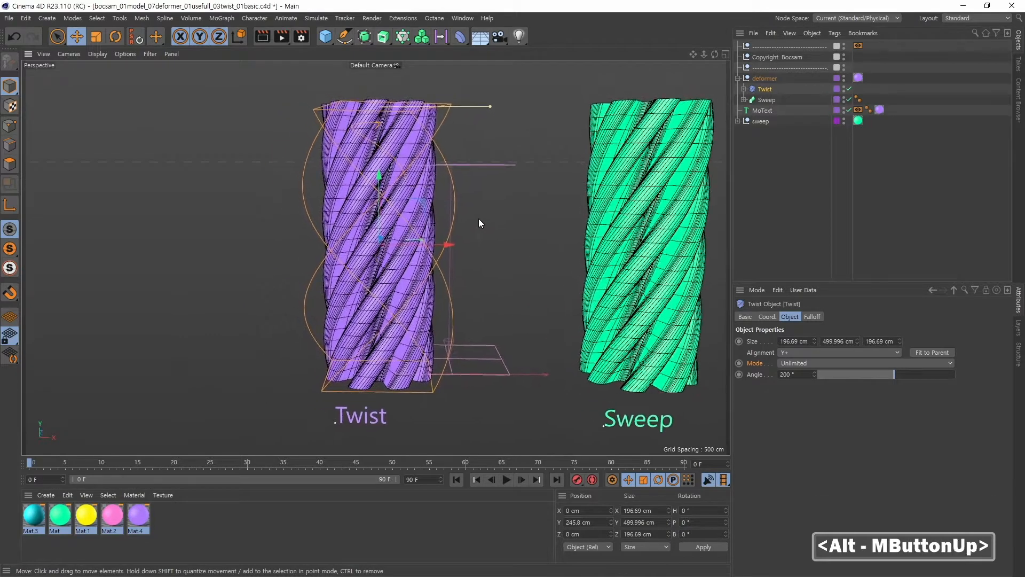
{"action": "left_click", "coordinate": [765, 100]}
{"action": "left_click", "coordinate": [744, 101]}
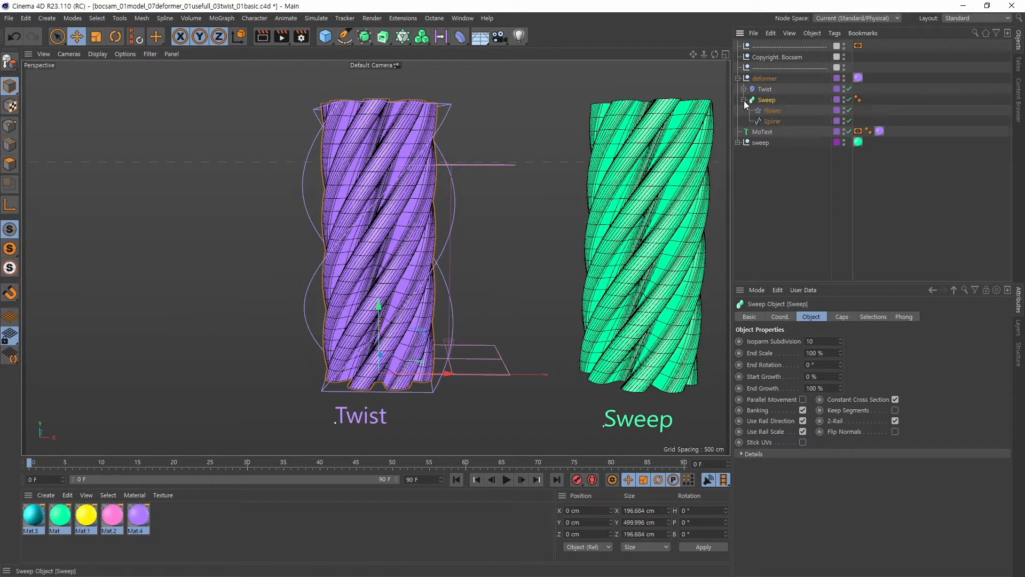
{"action": "left_click", "coordinate": [743, 100]}
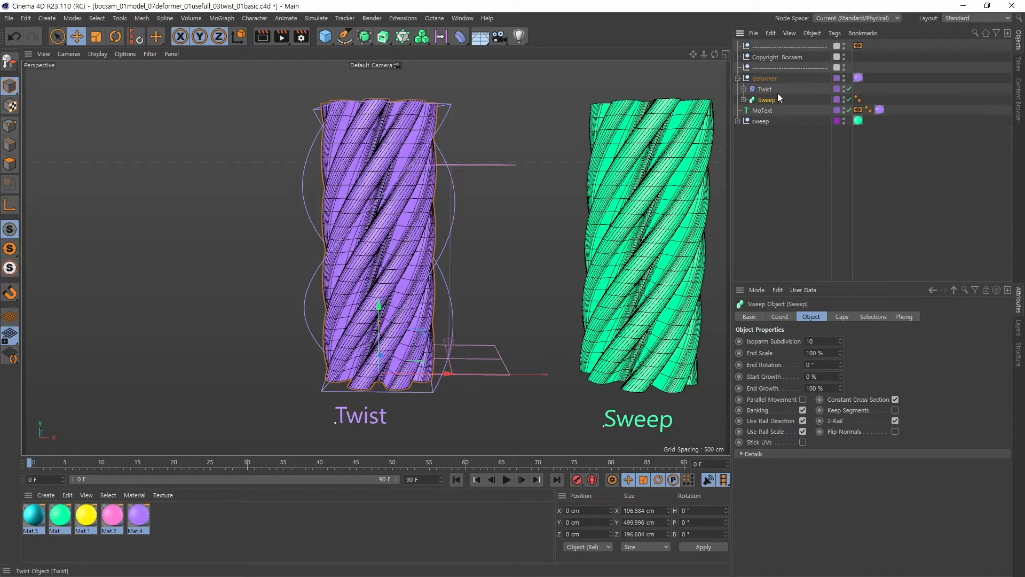
Disable the Twist deformer, examine the Twist and Sweep objects in the deformer group, and enable the deformer again
{"action": "left_click", "coordinate": [849, 88]}
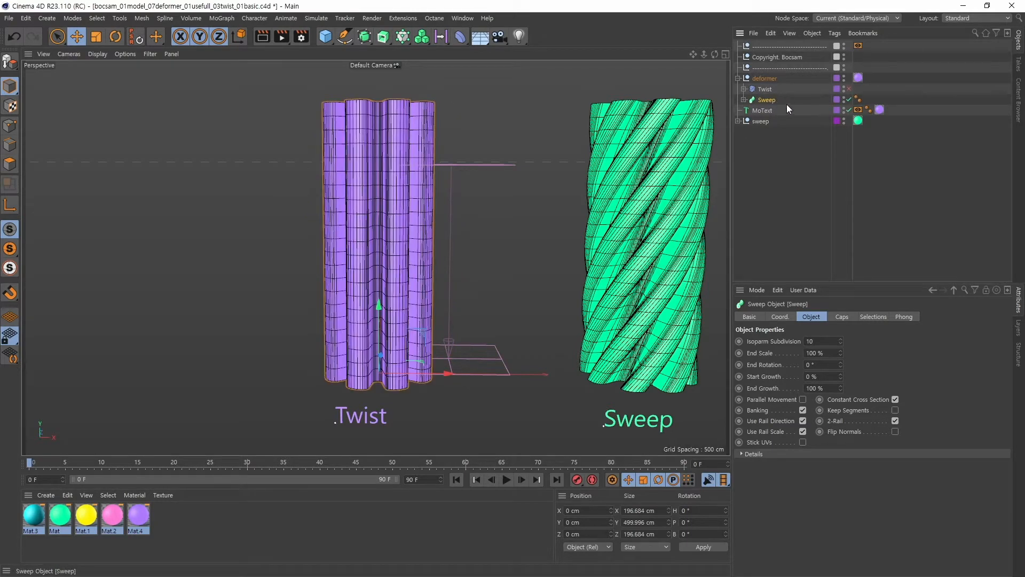
{"action": "left_click", "coordinate": [765, 89]}
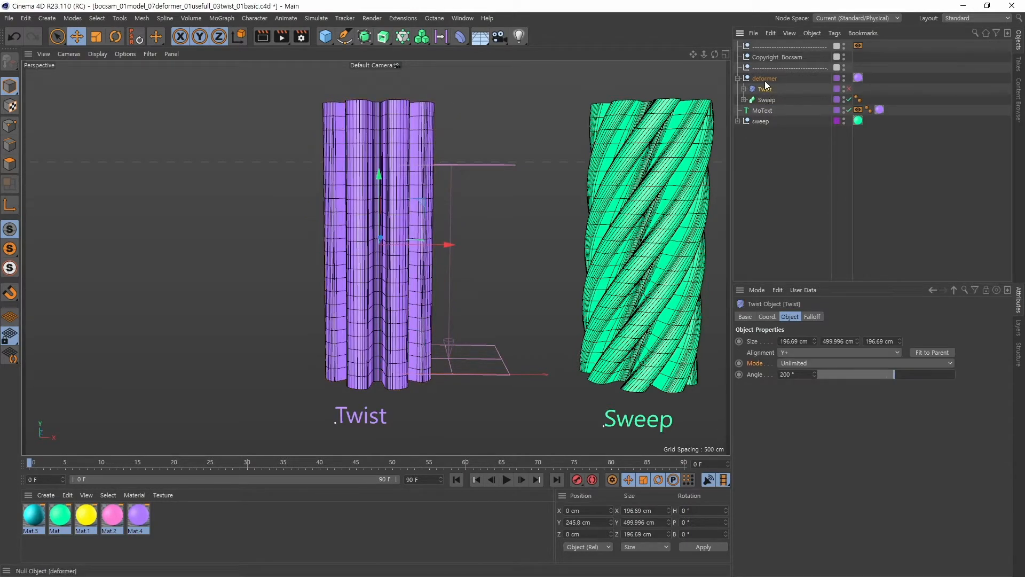
{"action": "left_click", "coordinate": [765, 78]}
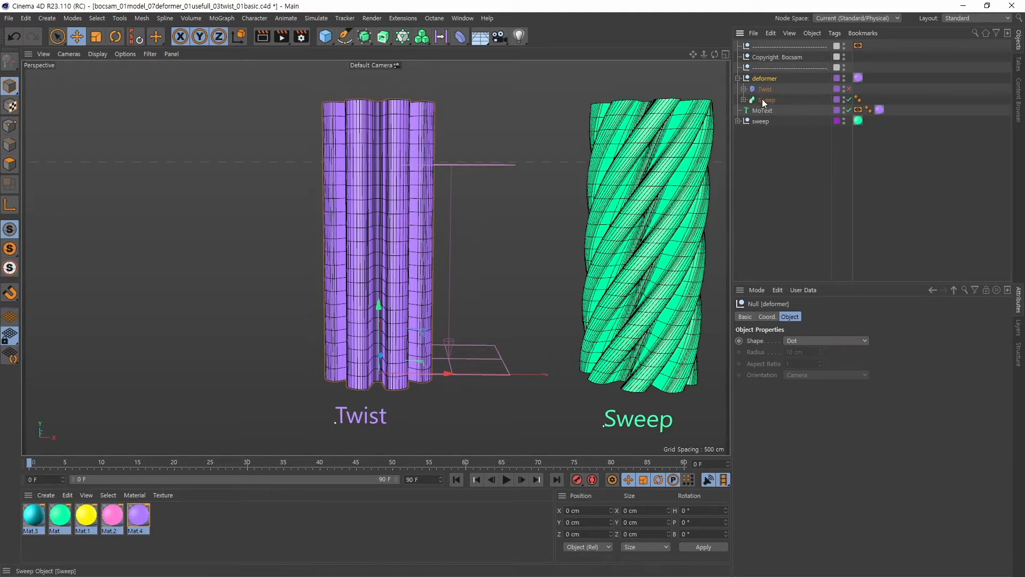
{"action": "left_click", "coordinate": [763, 99]}
{"action": "left_click", "coordinate": [767, 89]}
{"action": "left_click", "coordinate": [771, 99]}
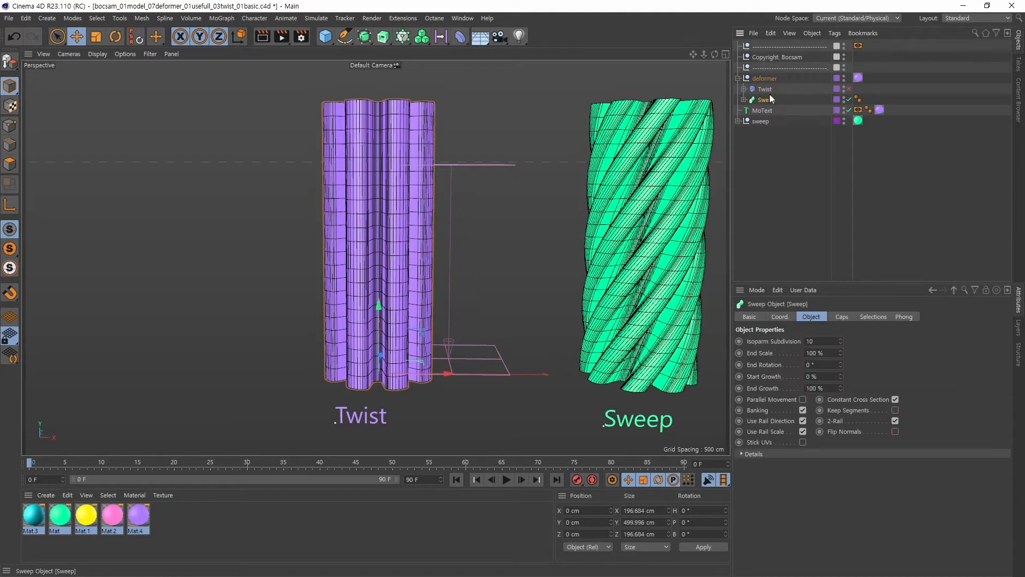
{"action": "left_click", "coordinate": [769, 89]}
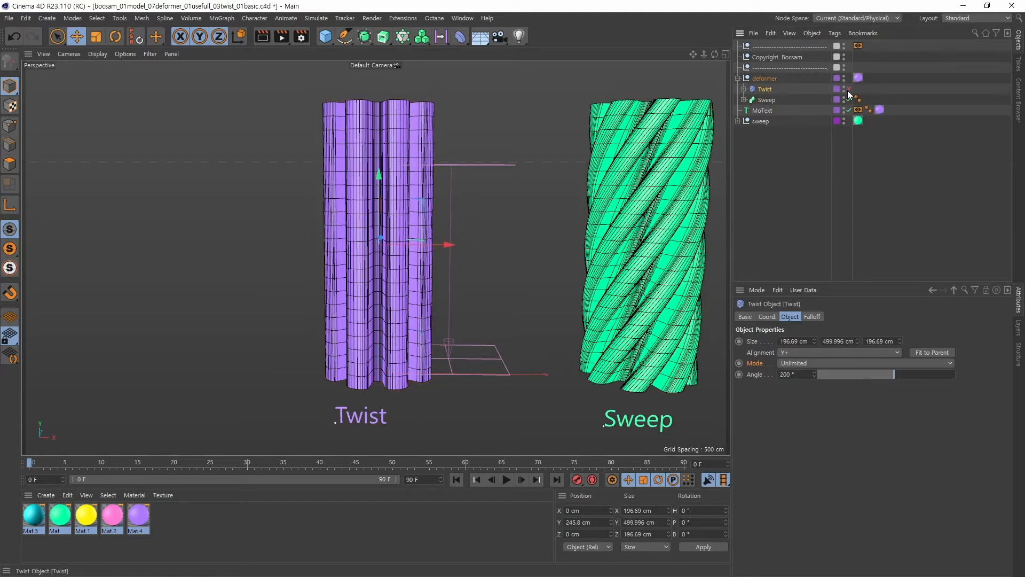
{"action": "left_click", "coordinate": [849, 88]}
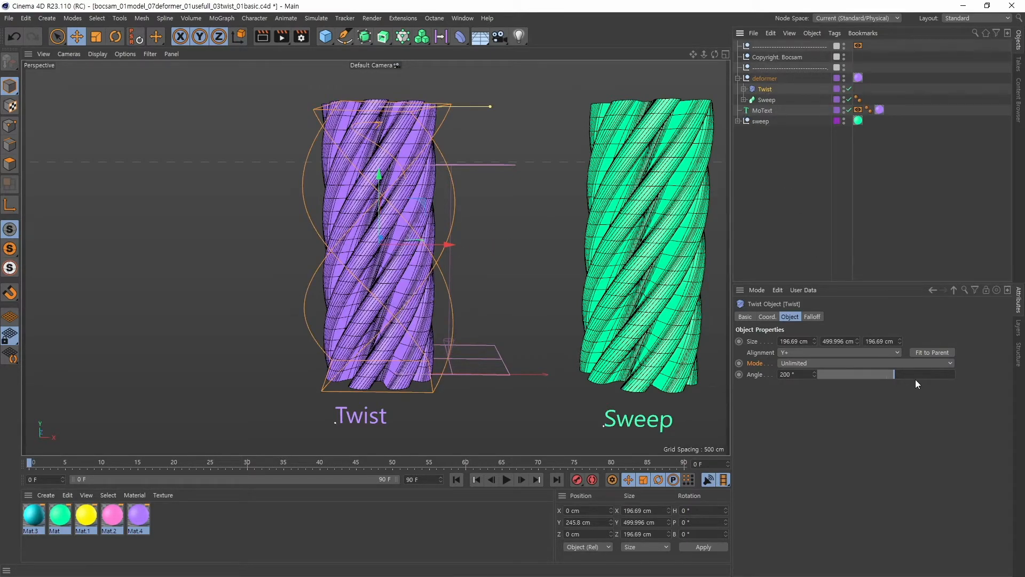
Set the Twist deformer's angle to 182° and scale its cage down to about 158 × 401 × 158 cm
{"action": "mouse_move", "coordinate": [895, 373]}
{"action": "left_mouse_down"}
{"action": "mouse_move", "coordinate": [928, 372]}
{"action": "mouse_move", "coordinate": [810, 376]}
{"action": "mouse_move", "coordinate": [941, 370]}
{"action": "mouse_move", "coordinate": [841, 373]}
{"action": "mouse_move", "coordinate": [887, 374]}
{"action": "left_mouse_up"}
{"action": "left_click_drag", "start_coordinate": [801, 341], "coordinate": [865, 341]}
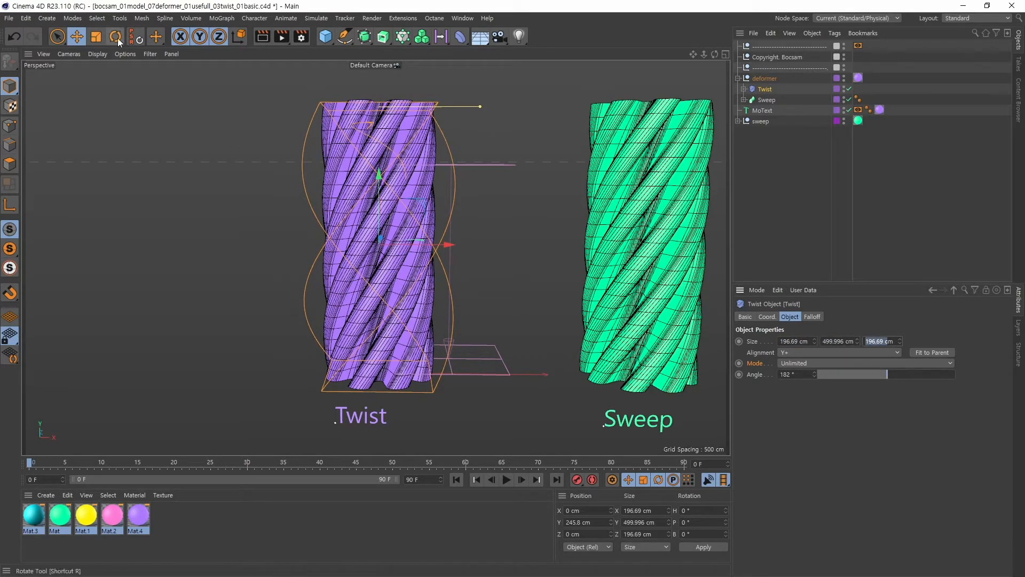
{"action": "left_click", "coordinate": [96, 40]}
{"action": "left_click_drag", "start_coordinate": [220, 277], "coordinate": [119, 324]}
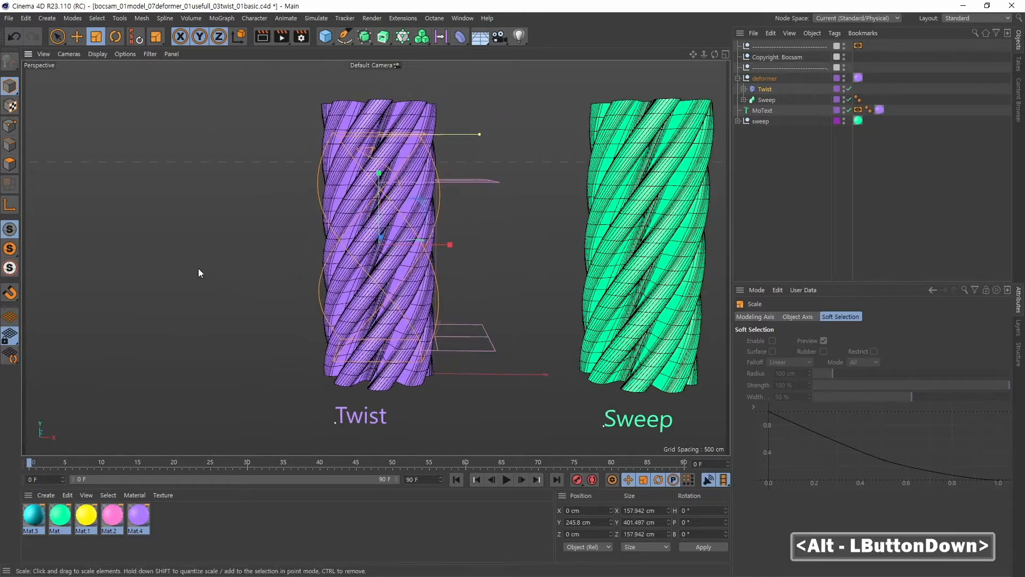
Try rotating the Twist deformer around the purple column, and undo the rotation
{"action": "left_click_drag", "start_coordinate": [197, 268], "coordinate": [257, 213], "text": "alt"}
{"action": "key", "text": "r"}
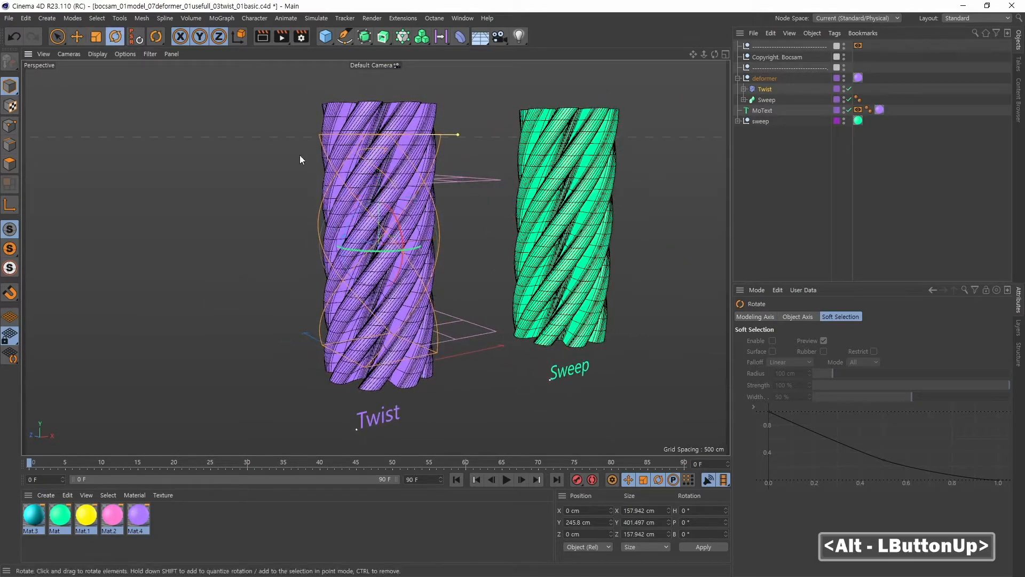
{"action": "left_click_drag", "start_coordinate": [398, 239], "coordinate": [304, 287]}
{"action": "key", "text": "ctrl+z"}
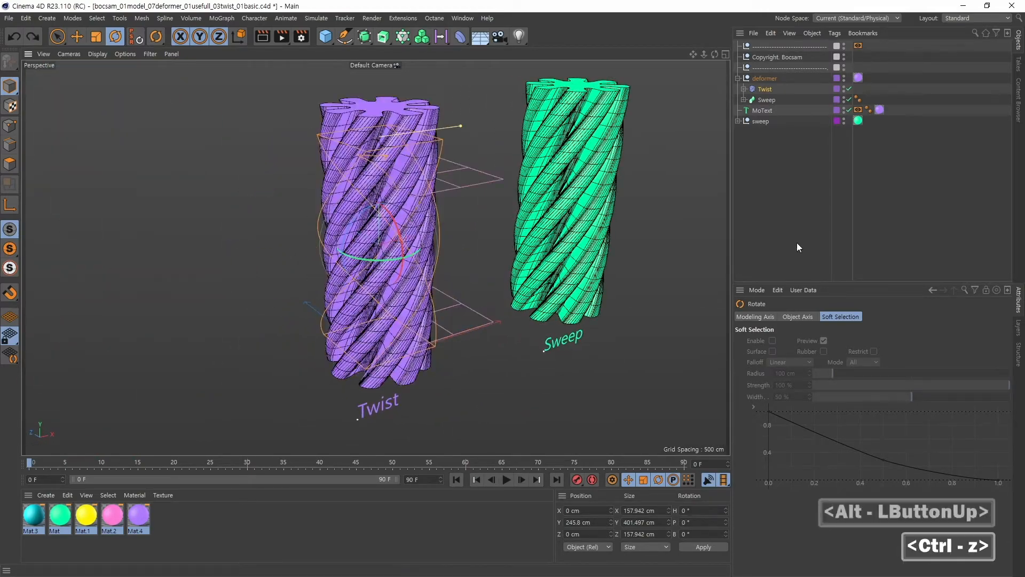
Review the Twist deformer's mode options and set the mode to Limited
{"action": "left_click", "coordinate": [769, 92]}
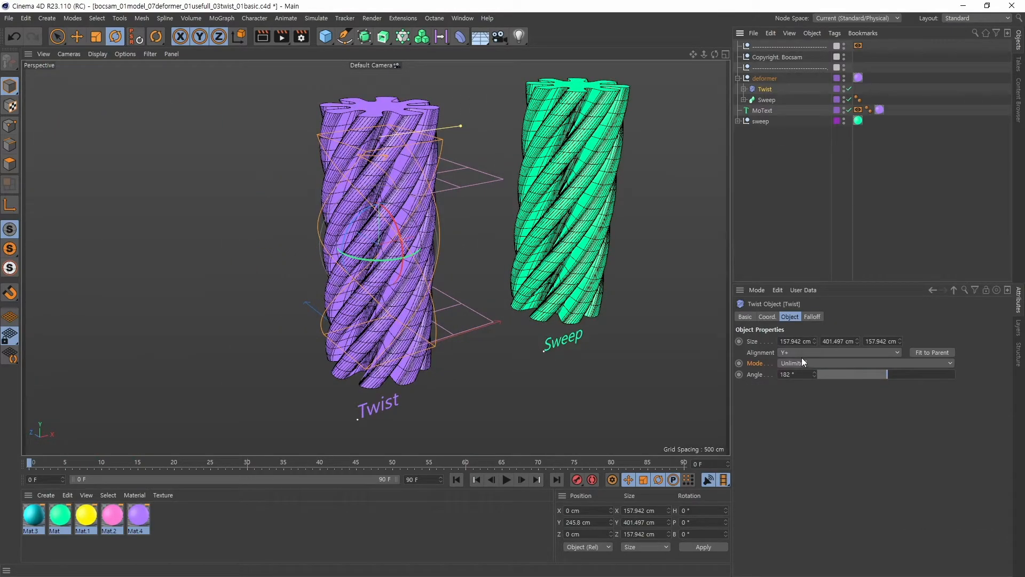
{"action": "middle_click_drag", "start_coordinate": [508, 297], "coordinate": [431, 284], "text": "alt"}
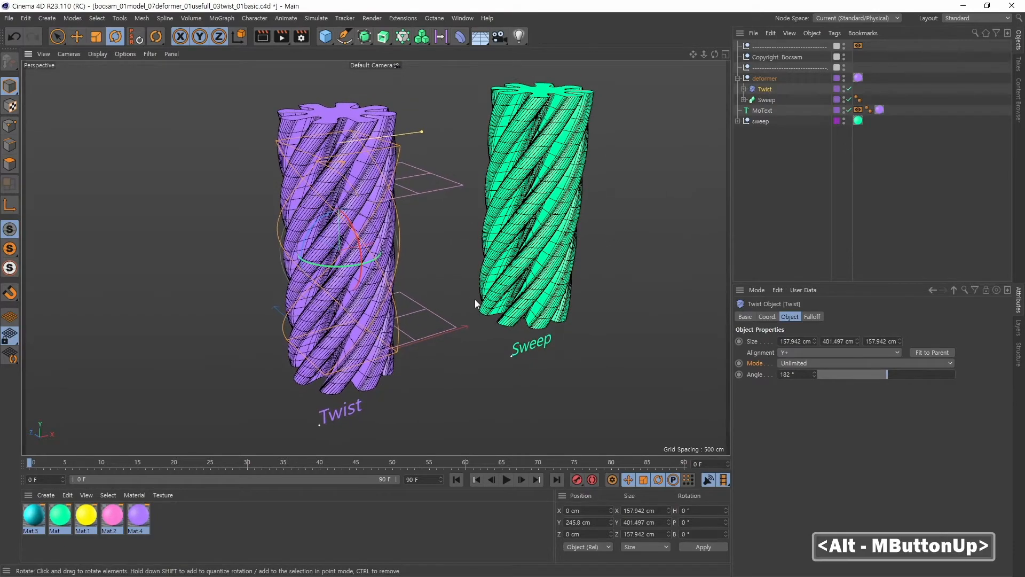
{"action": "left_click_drag", "start_coordinate": [467, 354], "coordinate": [432, 340], "text": "alt"}
{"action": "middle_click_drag", "start_coordinate": [432, 340], "coordinate": [485, 315], "text": "alt"}
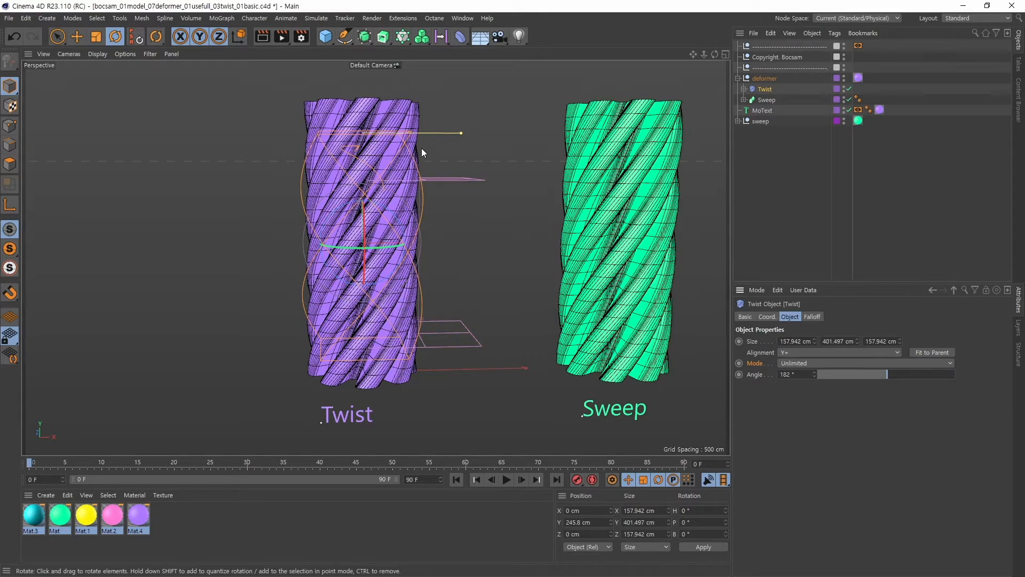
{"action": "left_click", "coordinate": [811, 363]}
{"action": "left_click", "coordinate": [809, 364]}
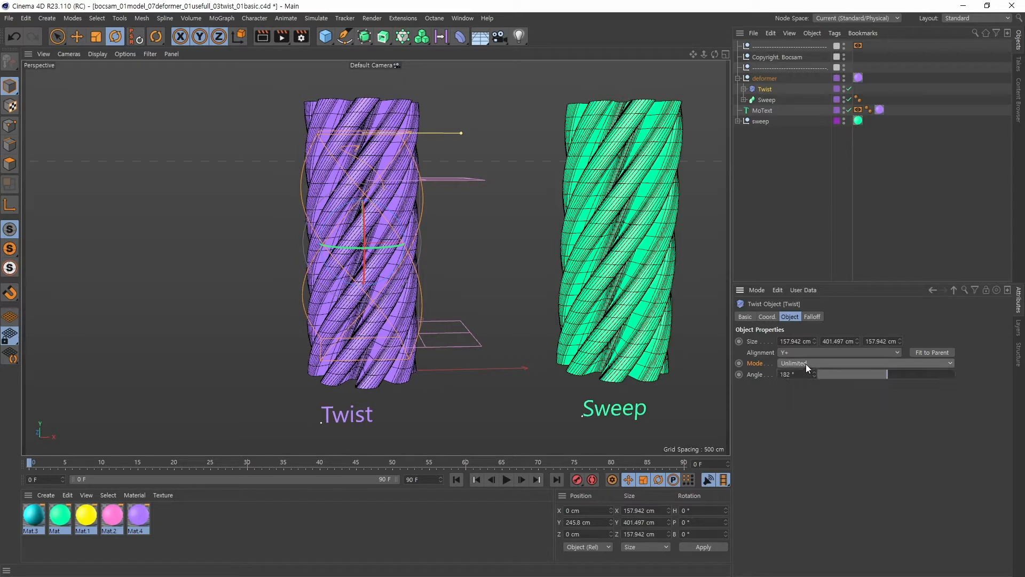
{"action": "left_click", "coordinate": [805, 363]}
{"action": "left_click", "coordinate": [797, 399]}
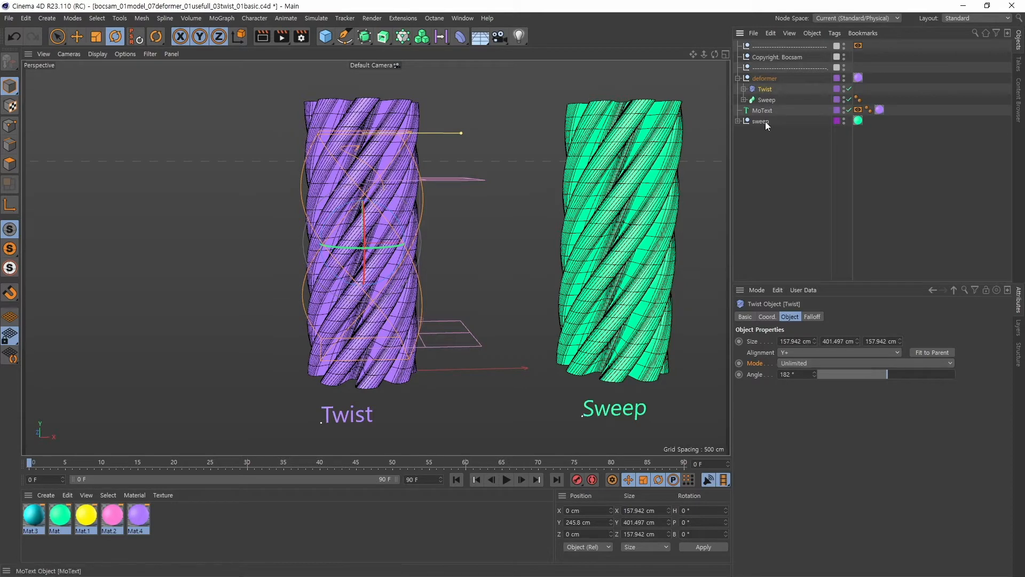
{"action": "left_click", "coordinate": [805, 364]}
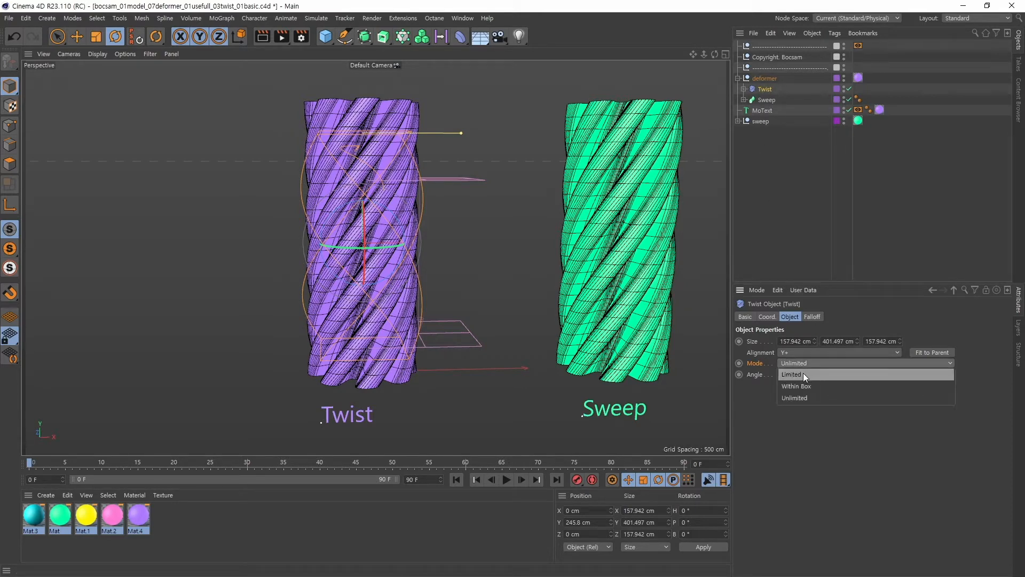
{"action": "left_click", "coordinate": [802, 374]}
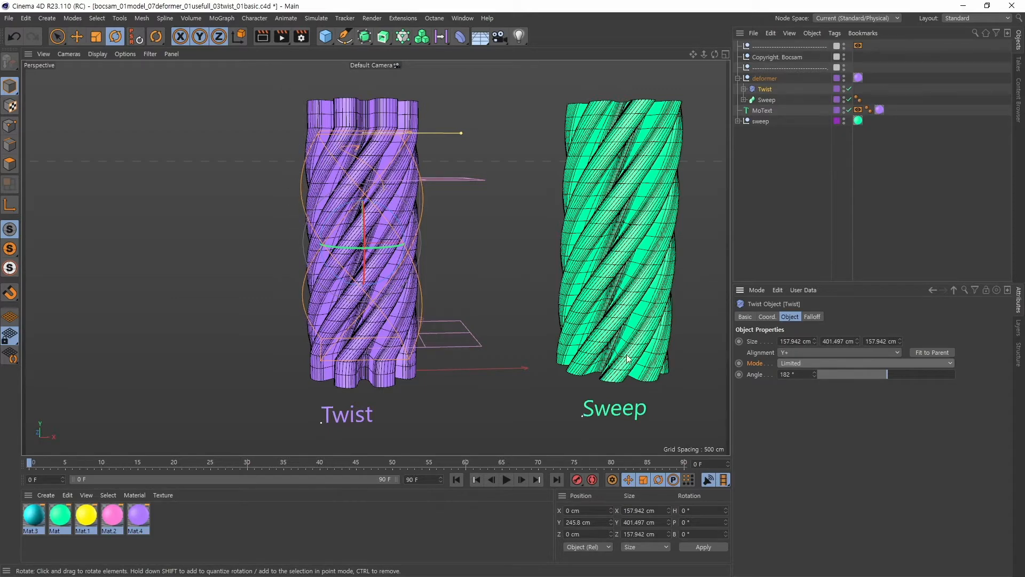
Set the Twist deformer's mode to Within Box and scale its cage up to about 214 × 543 × 214 cm
{"action": "left_click", "coordinate": [810, 363]}
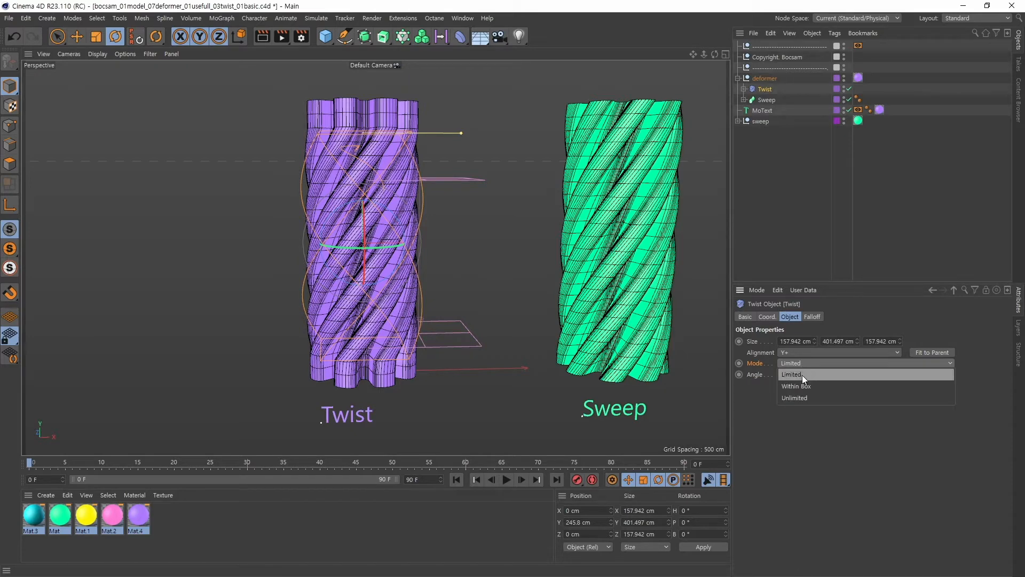
{"action": "left_click", "coordinate": [802, 386]}
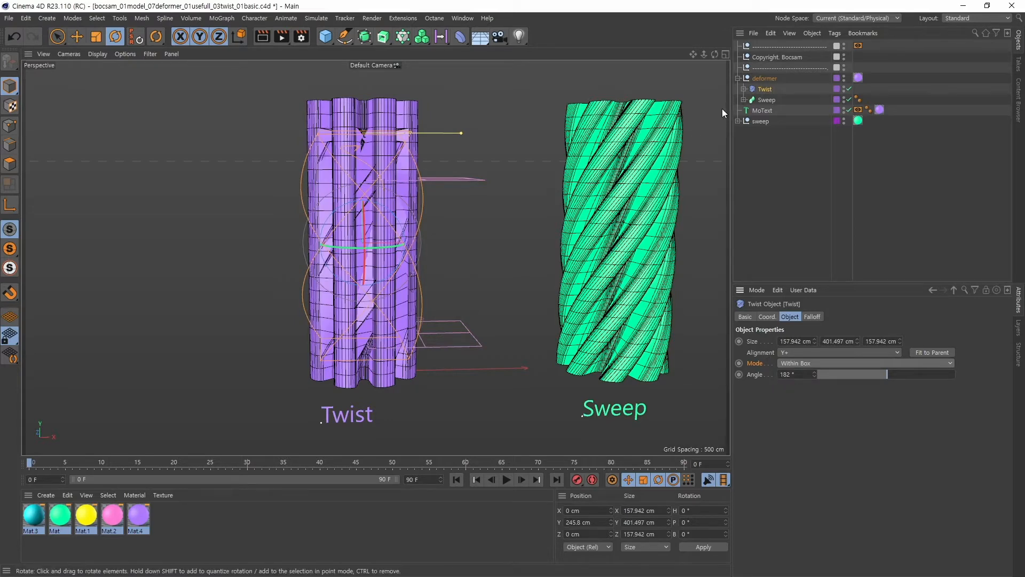
{"action": "left_click", "coordinate": [96, 37]}
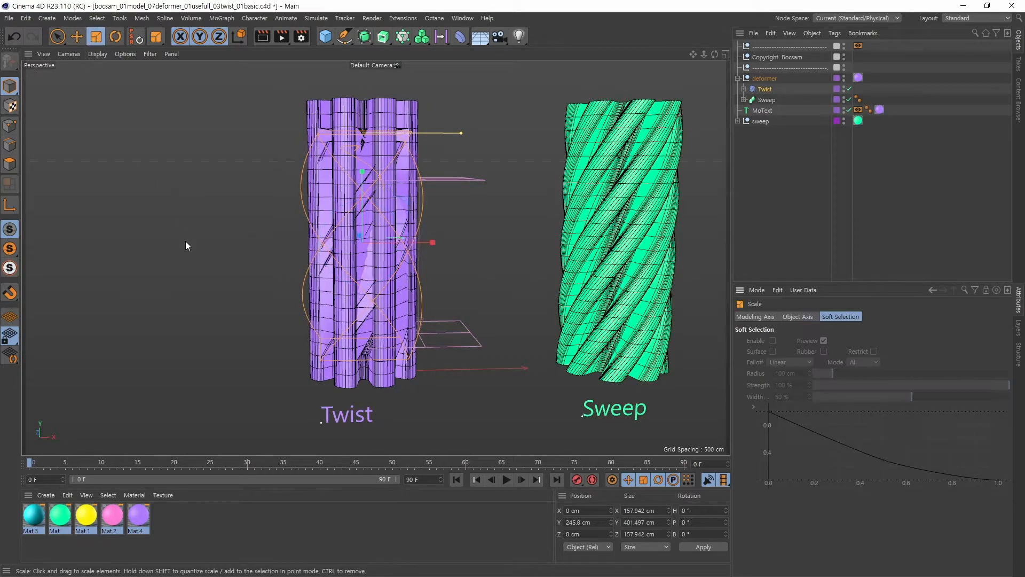
{"action": "left_click_drag", "start_coordinate": [184, 241], "coordinate": [340, 208]}
Move the Twist deformer down the purple column to a Y position of about 131 cm
{"action": "left_click", "coordinate": [77, 37]}
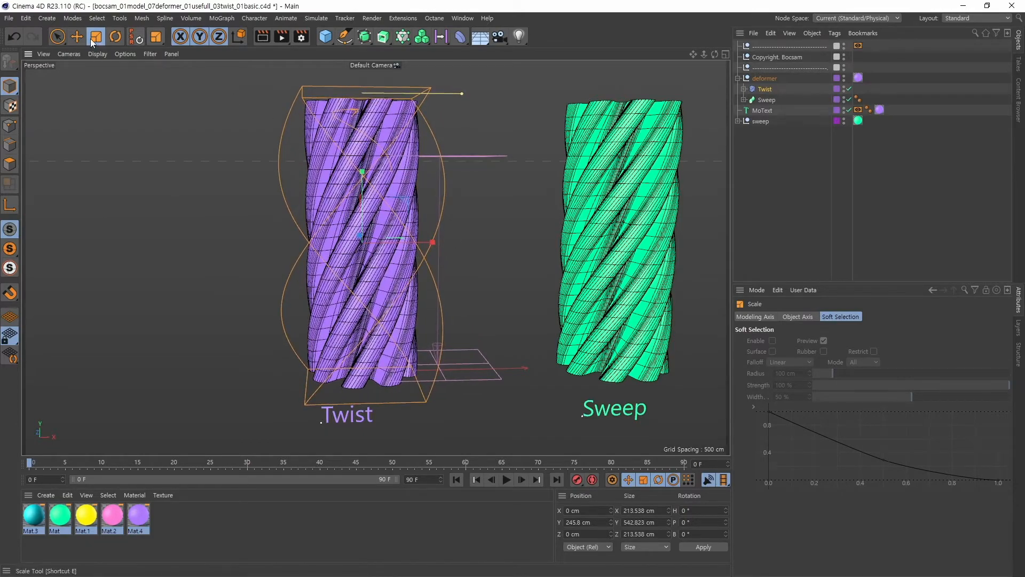
{"action": "left_click_drag", "start_coordinate": [361, 174], "coordinate": [347, 259]}
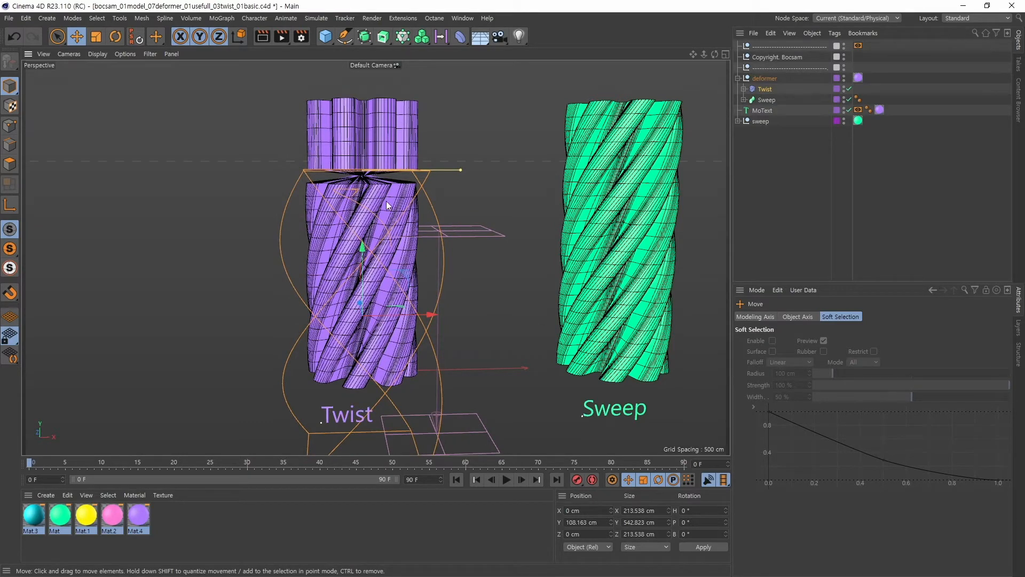
{"action": "left_click_drag", "start_coordinate": [377, 190], "coordinate": [437, 195], "text": "alt"}
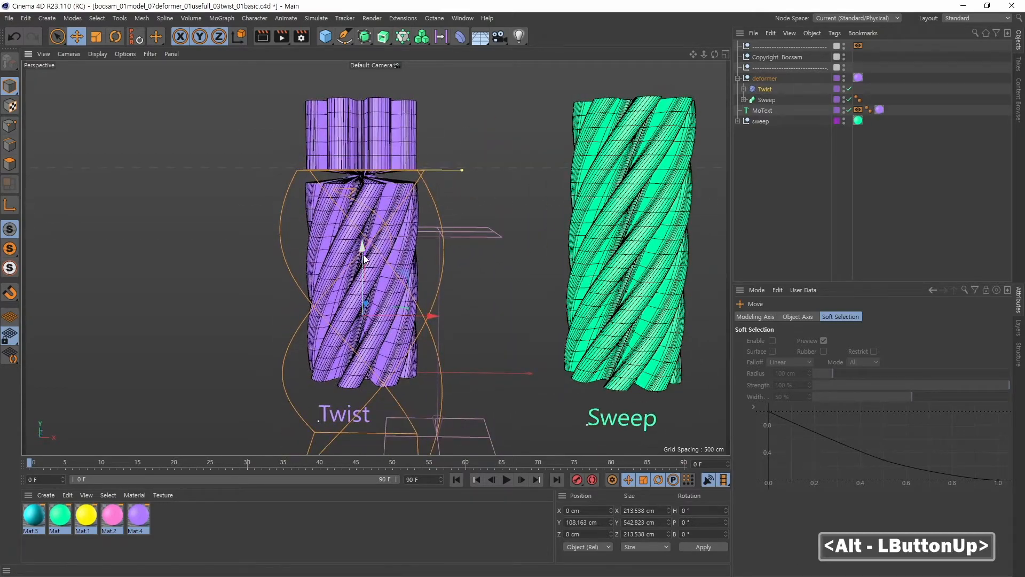
{"action": "left_click_drag", "start_coordinate": [364, 261], "coordinate": [362, 240]}
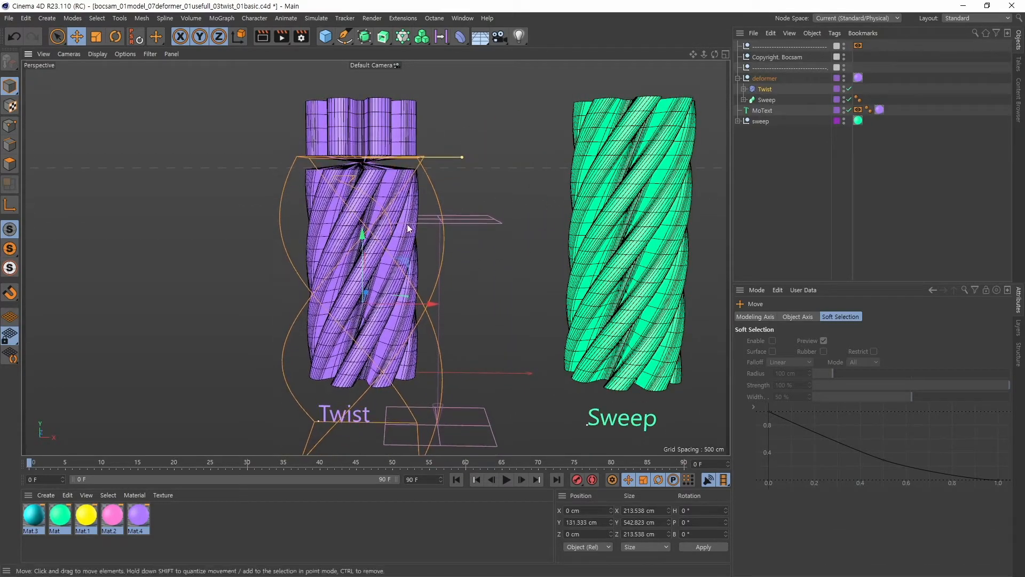
Switch the Twist deformer's mode from Within Box to Limited
{"action": "left_click", "coordinate": [765, 89]}
{"action": "left_click", "coordinate": [806, 364]}
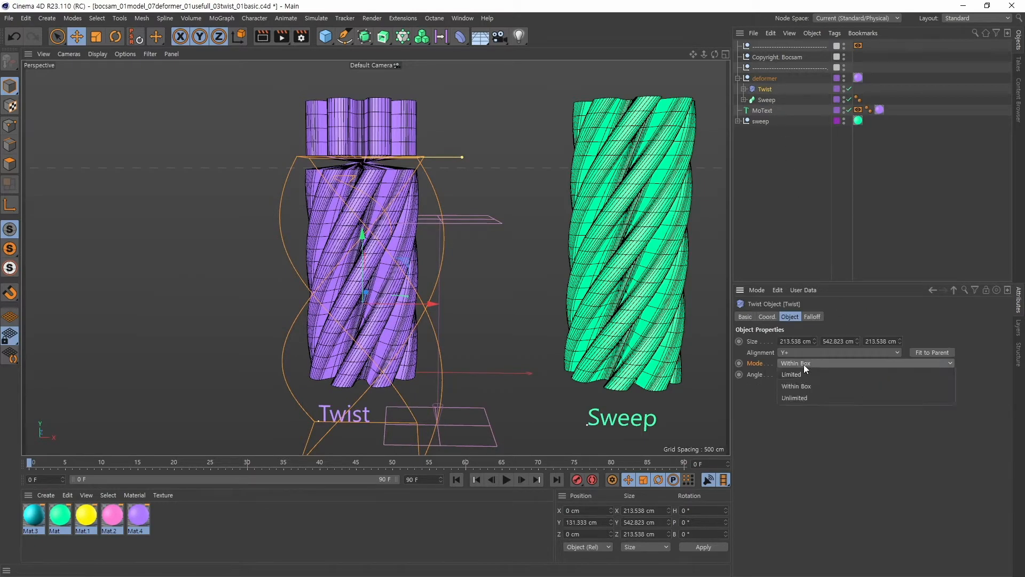
{"action": "left_click", "coordinate": [800, 374]}
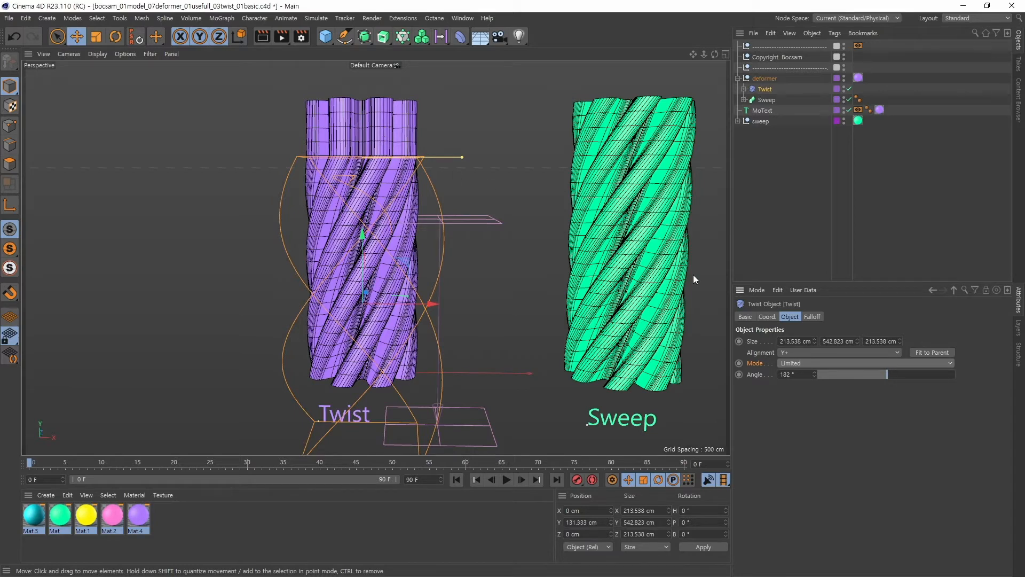
Set the Twist deformer's mode to Unlimited and raise the deformer to a Y position of about 222 cm
{"action": "left_click", "coordinate": [806, 361]}
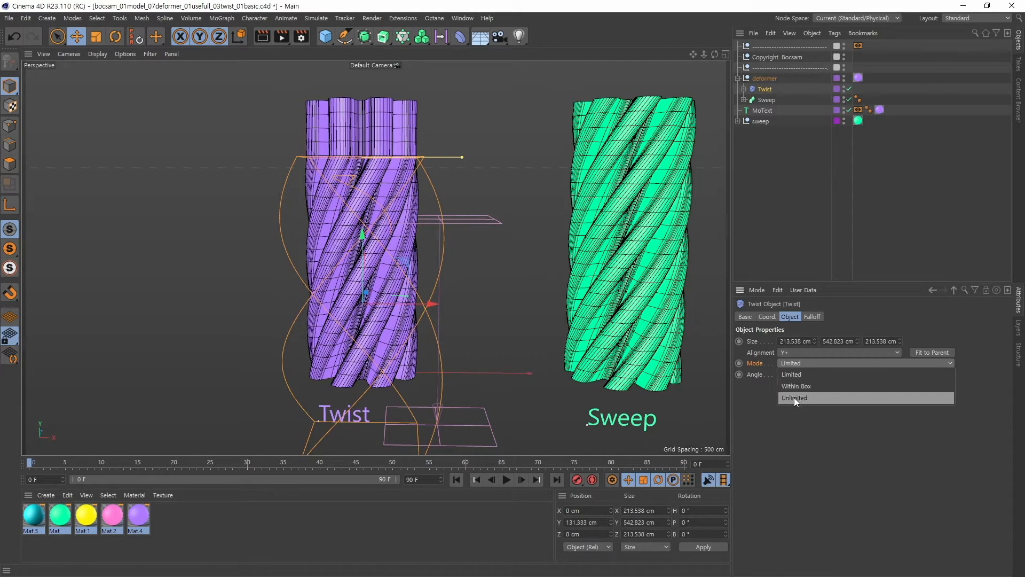
{"action": "left_click", "coordinate": [793, 397]}
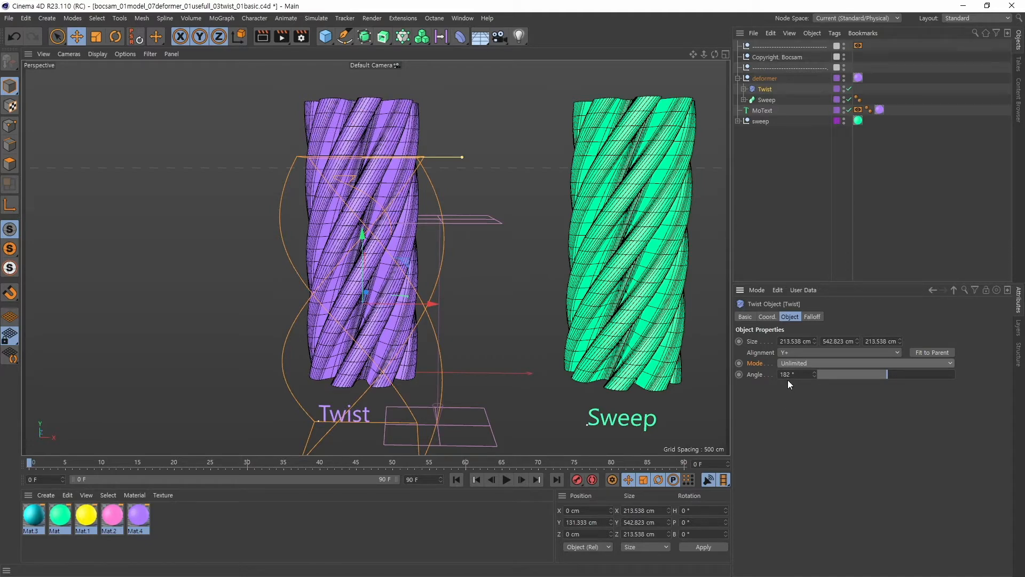
{"action": "left_click_drag", "start_coordinate": [367, 241], "coordinate": [345, 197]}
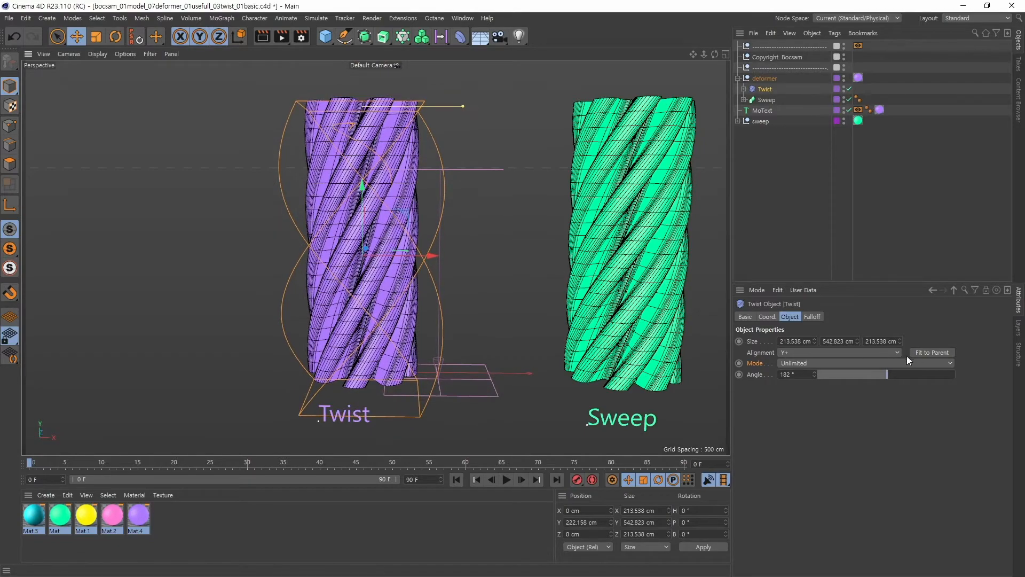
Vary the Twist deformer's angle and set it to 360°
{"action": "left_click_drag", "start_coordinate": [892, 374], "coordinate": [816, 374]}
{"action": "left_click_drag", "start_coordinate": [819, 375], "coordinate": [990, 374]}
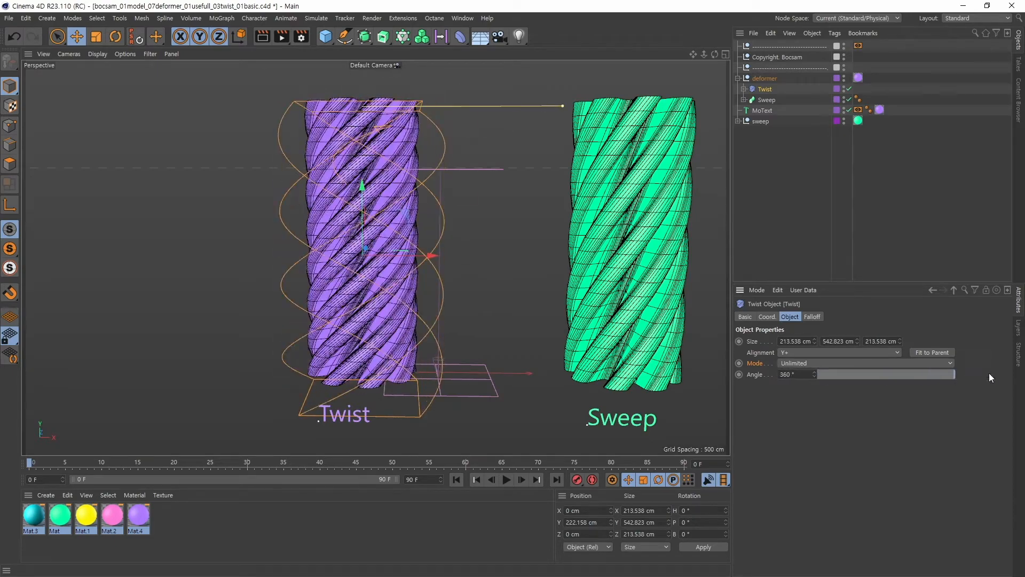
Set the Twist deformer's angle to -30°
{"action": "left_click_drag", "start_coordinate": [801, 373], "coordinate": [771, 377]}
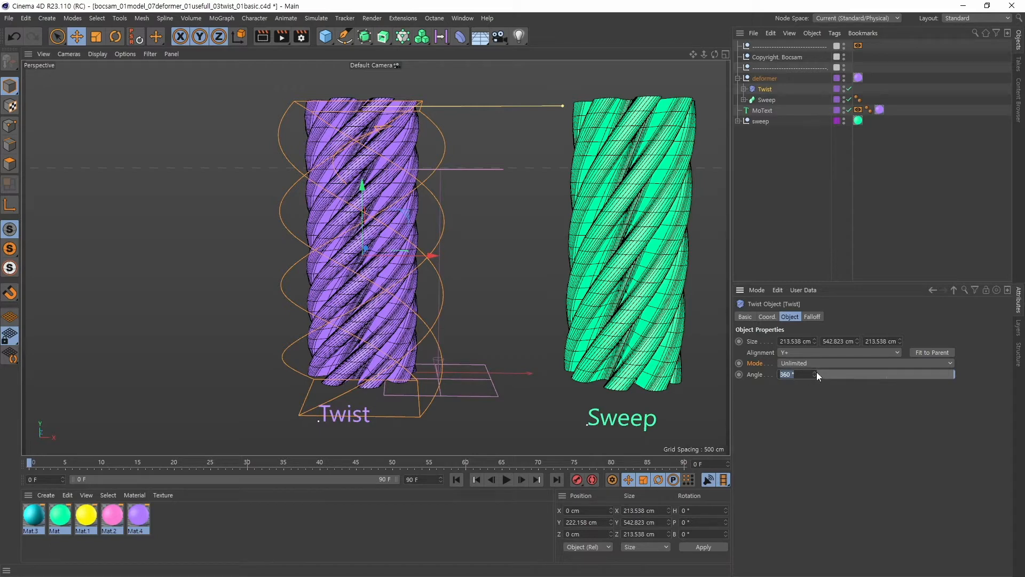
{"action": "left_click_drag", "start_coordinate": [814, 374], "coordinate": [786, 373]}
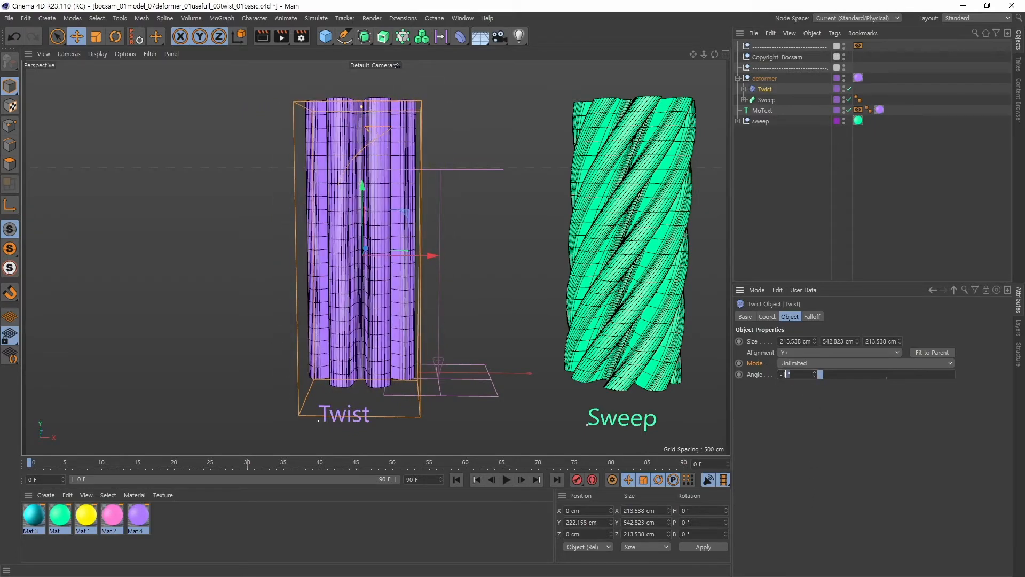
{"action": "type", "text": "-3."}
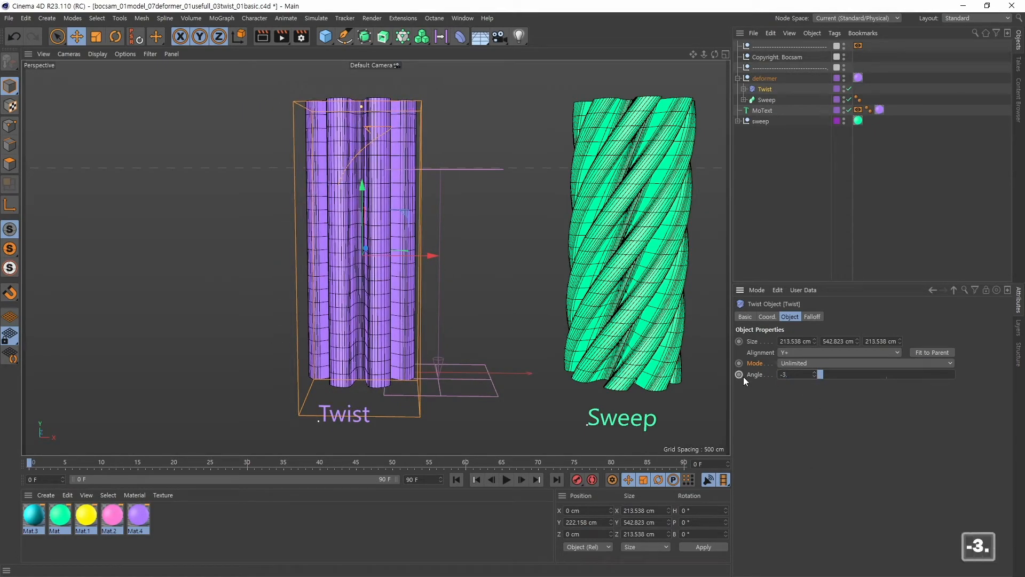
{"action": "type", "text": "0"}
{"action": "key", "text": "BackSpace"}
{"action": "key", "text": "BackSpace"}
{"action": "type", "text": "0"}
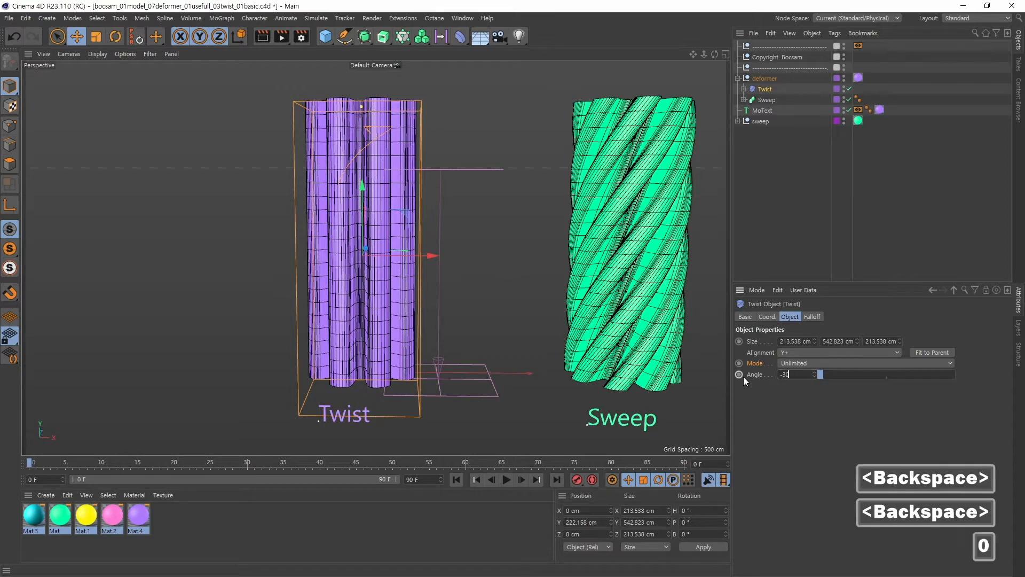
{"action": "key", "text": "Return"}
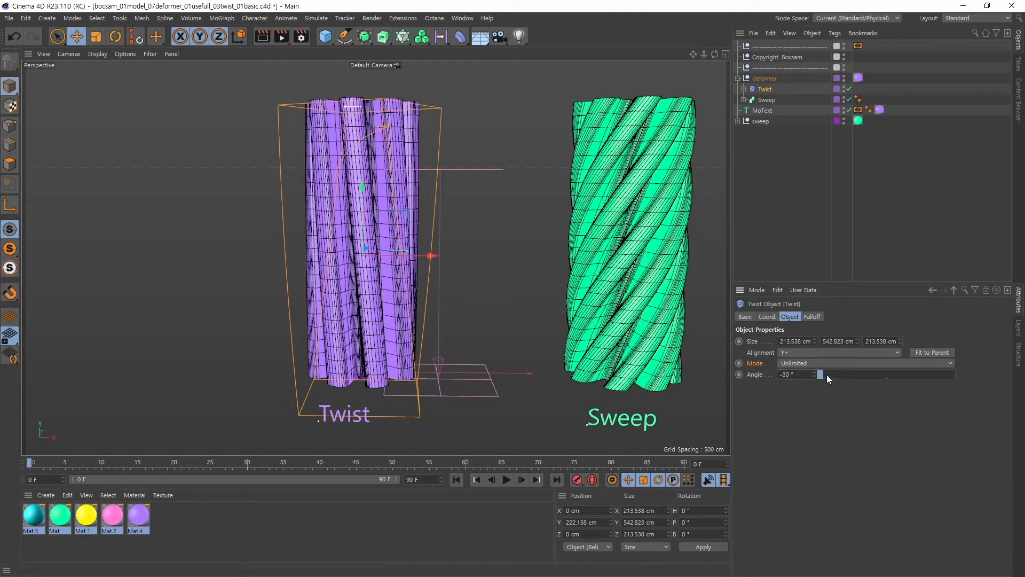
Raise the Twist deformer's angle to 188°, close to the twist of the green column
{"action": "left_click_drag", "start_coordinate": [838, 373], "coordinate": [890, 374]}
{"action": "left_click", "coordinate": [805, 376]}
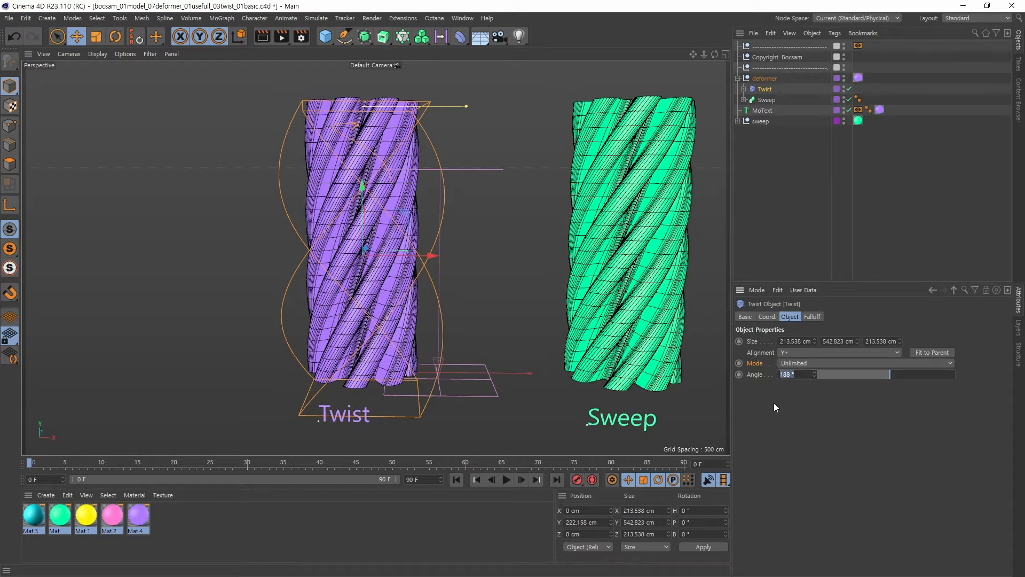
{"action": "middle_click_drag", "start_coordinate": [502, 287], "coordinate": [400, 290], "text": "alt"}
{"action": "right_click_drag", "start_coordinate": [400, 289], "coordinate": [402, 306], "text": "alt"}
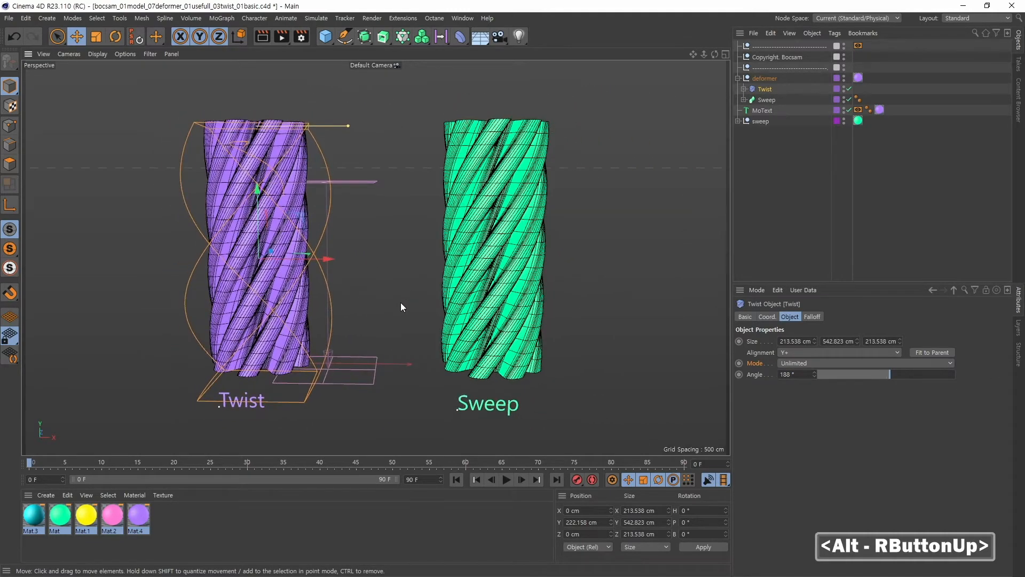
Set the End Rotation of the green column's Sweep.1 object to 0°
{"action": "left_click", "coordinate": [758, 121]}
{"action": "left_click", "coordinate": [737, 121]}
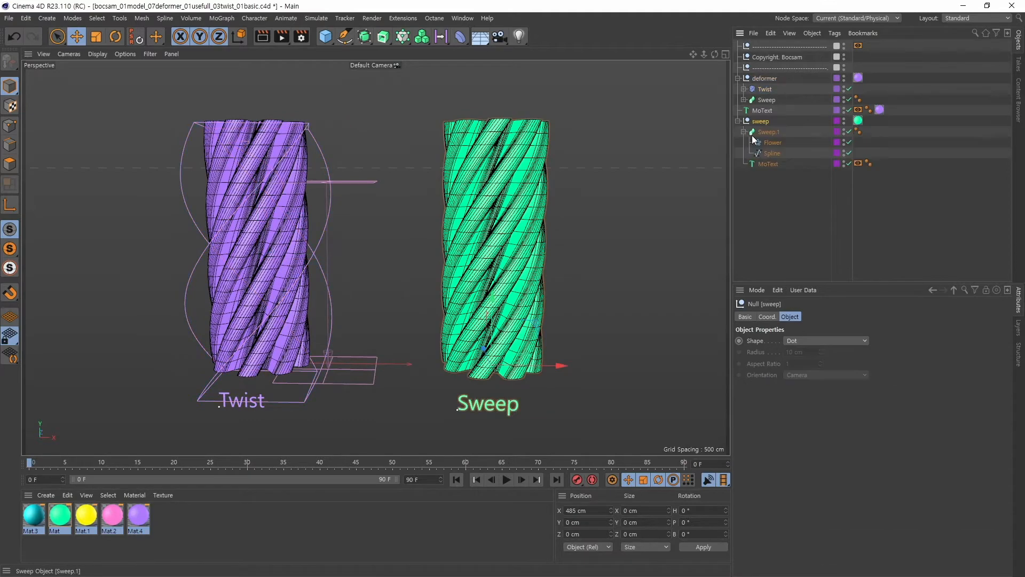
{"action": "left_click", "coordinate": [770, 134]}
{"action": "left_click", "coordinate": [744, 132]}
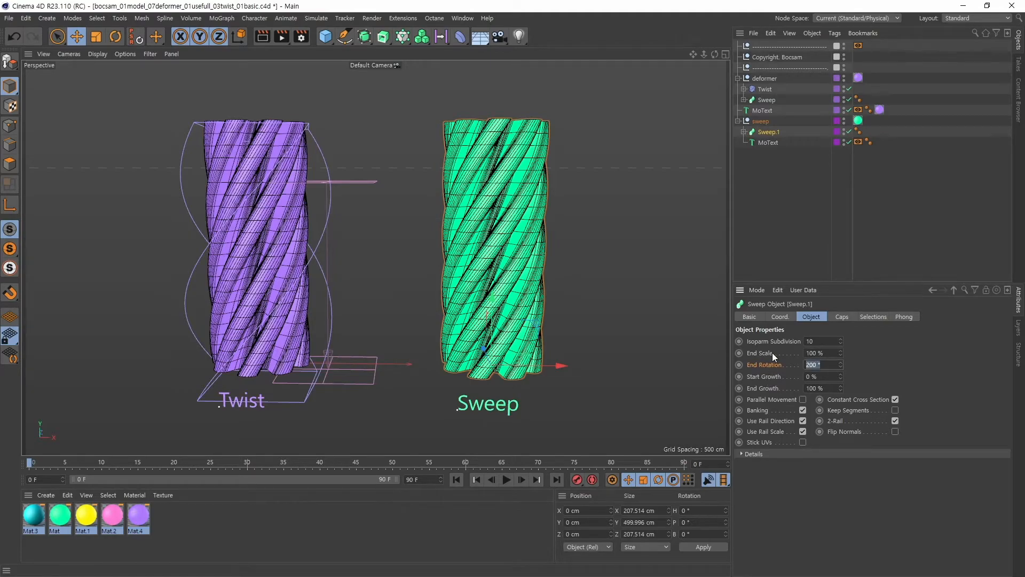
{"action": "type", "text": "0"}
{"action": "key", "text": "Return"}
Twist the green column again by raising its End Rotation to 226°, and view both columns side by side
{"action": "left_click_drag", "start_coordinate": [544, 249], "coordinate": [575, 236], "text": "alt"}
{"action": "middle_click_drag", "start_coordinate": [574, 236], "coordinate": [571, 278], "text": "alt"}
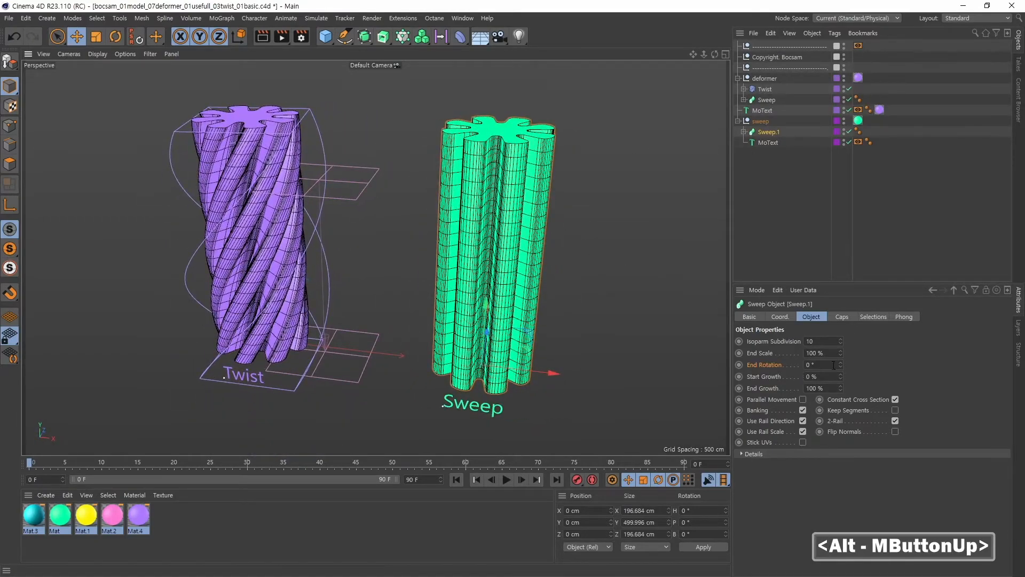
{"action": "left_click_drag", "start_coordinate": [841, 364], "coordinate": [751, 242]}
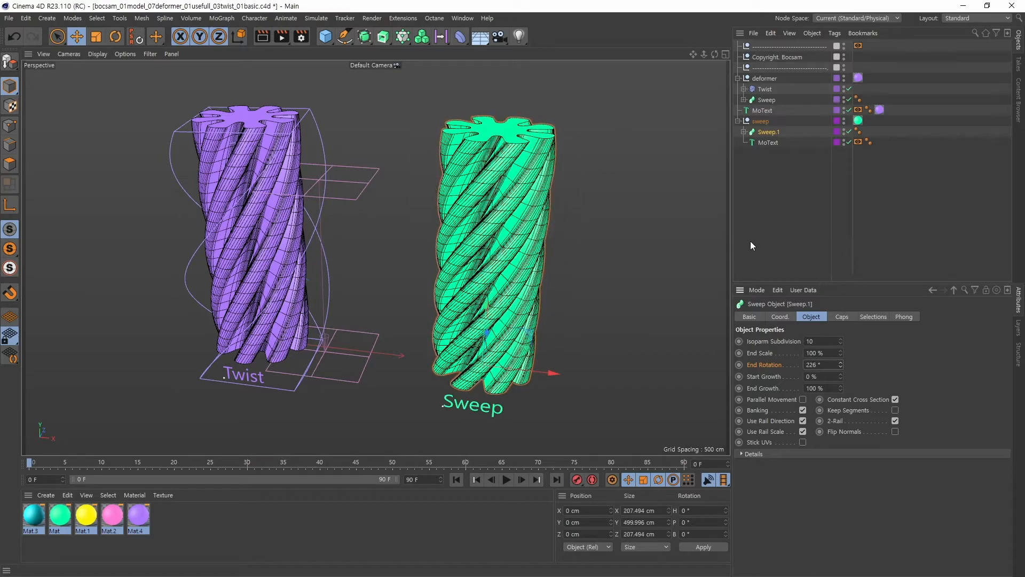
{"action": "left_click_drag", "start_coordinate": [601, 299], "coordinate": [550, 292], "text": "alt"}
{"action": "middle_click_drag", "start_coordinate": [550, 292], "coordinate": [607, 298], "text": "alt"}
{"action": "right_click_drag", "start_coordinate": [607, 298], "coordinate": [578, 299], "text": "alt"}
{"action": "middle_click_drag", "start_coordinate": [578, 299], "coordinate": [552, 287], "text": "alt"}
{"action": "middle_click_drag", "start_coordinate": [492, 229], "coordinate": [530, 245], "text": "alt"}
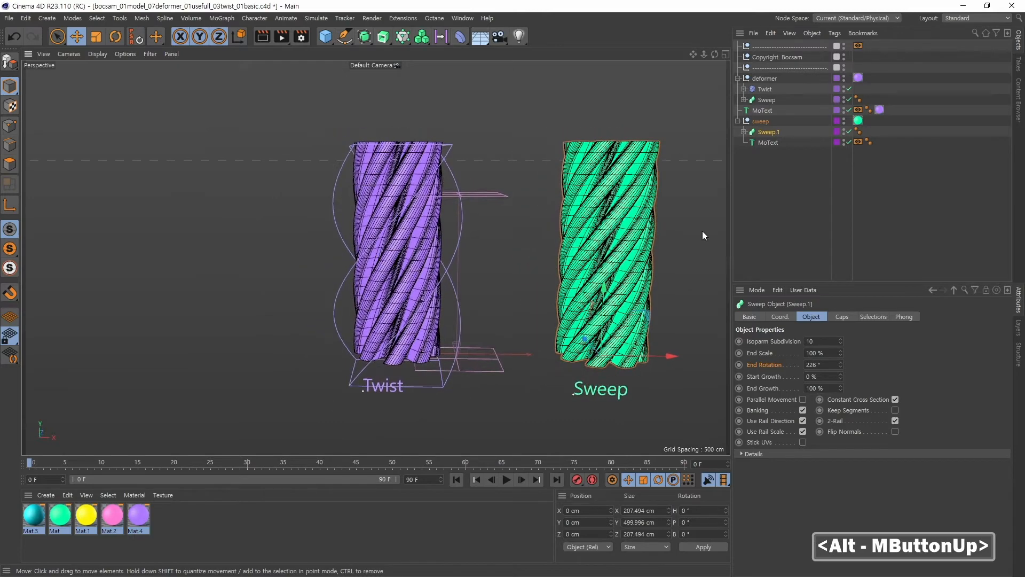
Enable the Linear Field in the Twist deformer's falloff
{"action": "left_click", "coordinate": [774, 89]}
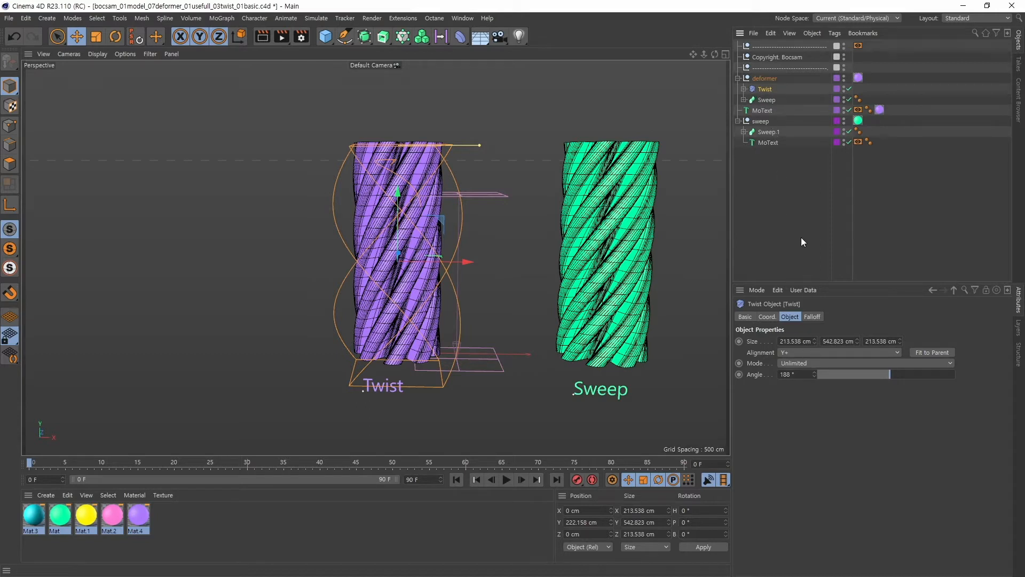
{"action": "left_click", "coordinate": [812, 317]}
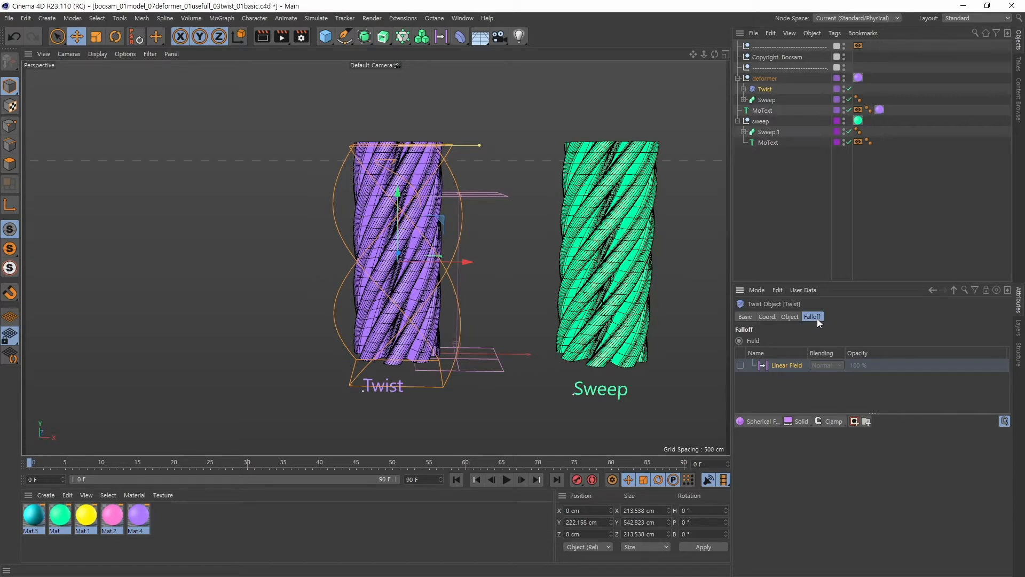
{"action": "left_click", "coordinate": [790, 317]}
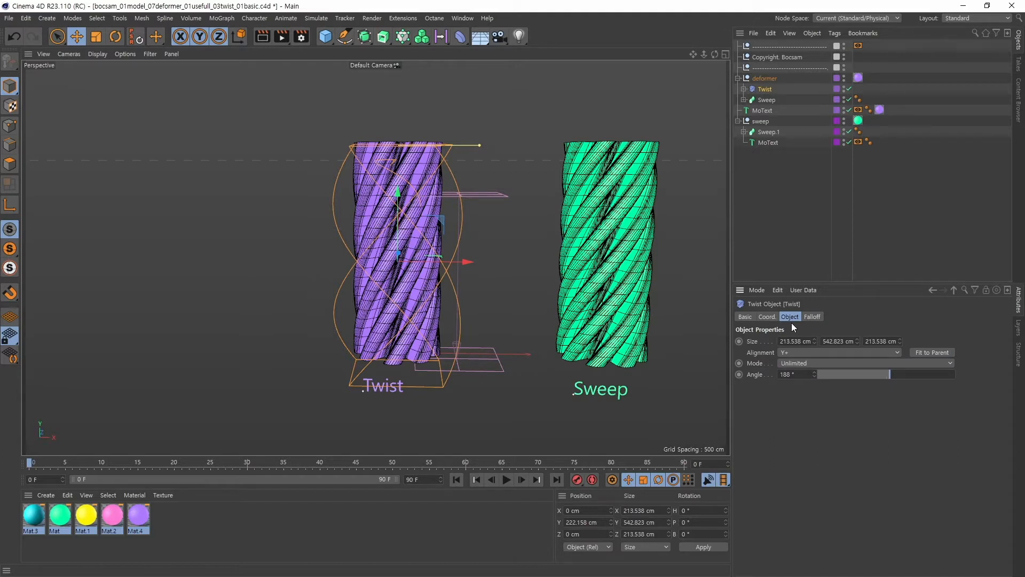
{"action": "left_click", "coordinate": [812, 317]}
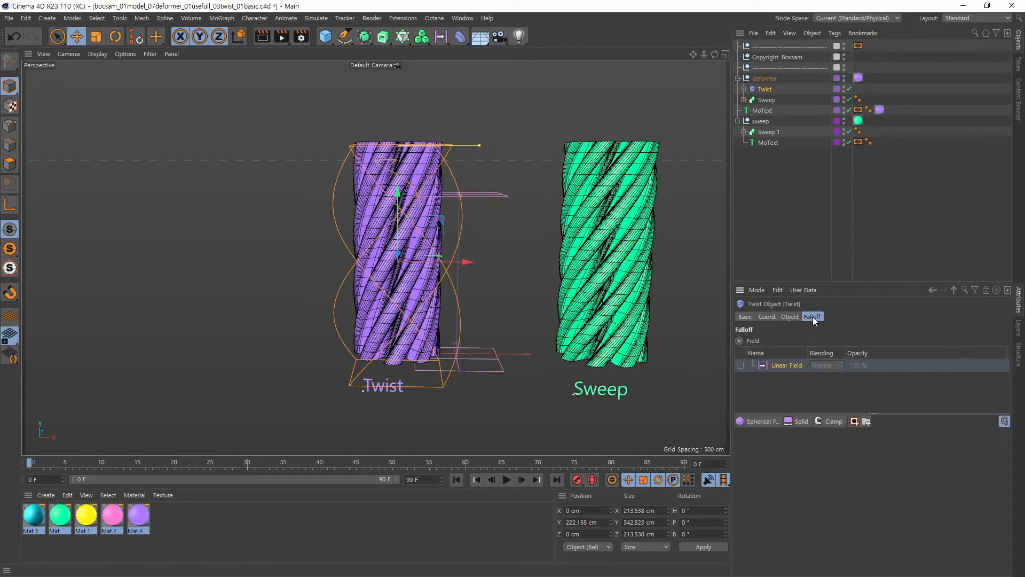
{"action": "left_click", "coordinate": [774, 424]}
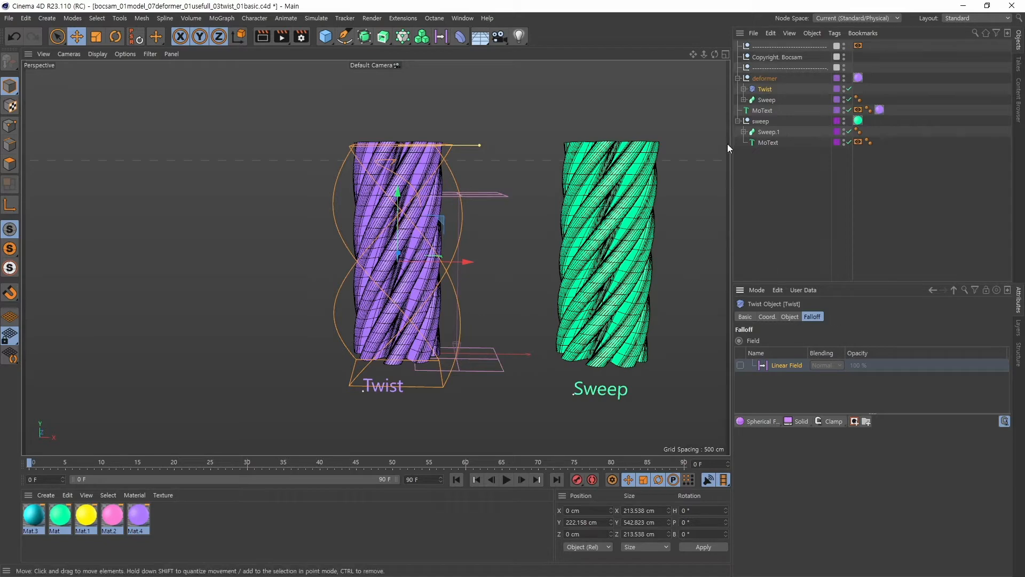
{"action": "left_click", "coordinate": [740, 365]}
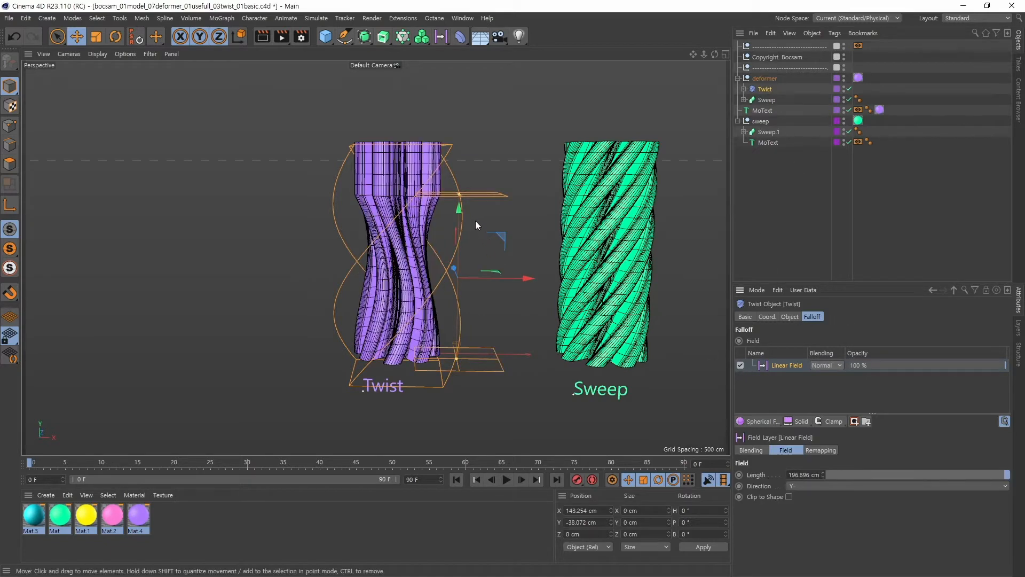
Move the Linear Field along X to about 249 cm, clear of the purple column
{"action": "left_click_drag", "start_coordinate": [526, 278], "coordinate": [572, 278]}
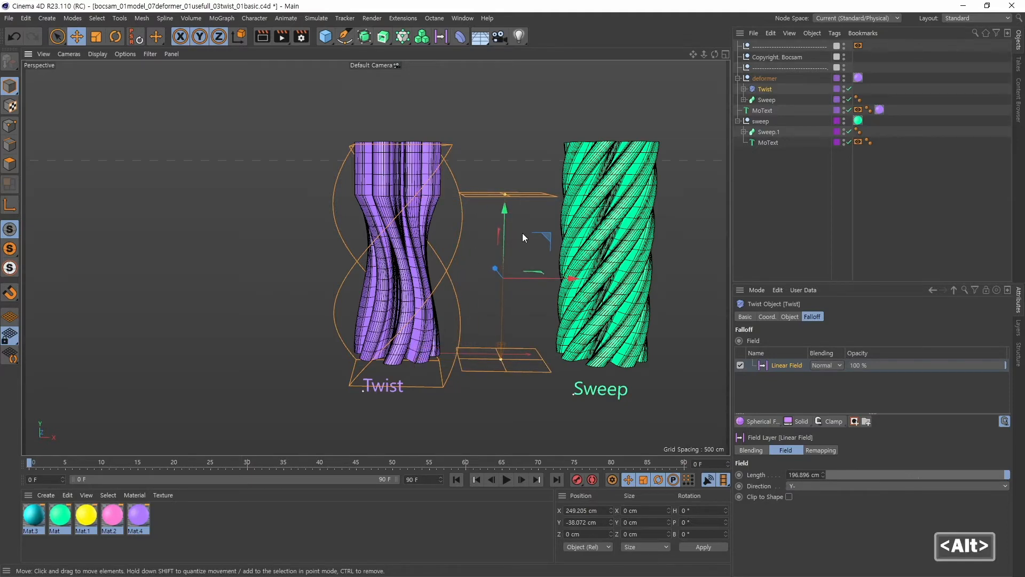
{"action": "middle_click_drag", "start_coordinate": [523, 233], "coordinate": [429, 217], "text": "alt"}
{"action": "mouse_move", "coordinate": [428, 216]}
{"action": "left_mouse_down", "text": "alt"}
{"action": "mouse_move", "coordinate": [424, 229]}
{"action": "mouse_move", "coordinate": [409, 223]}
{"action": "left_mouse_up", "text": "alt"}
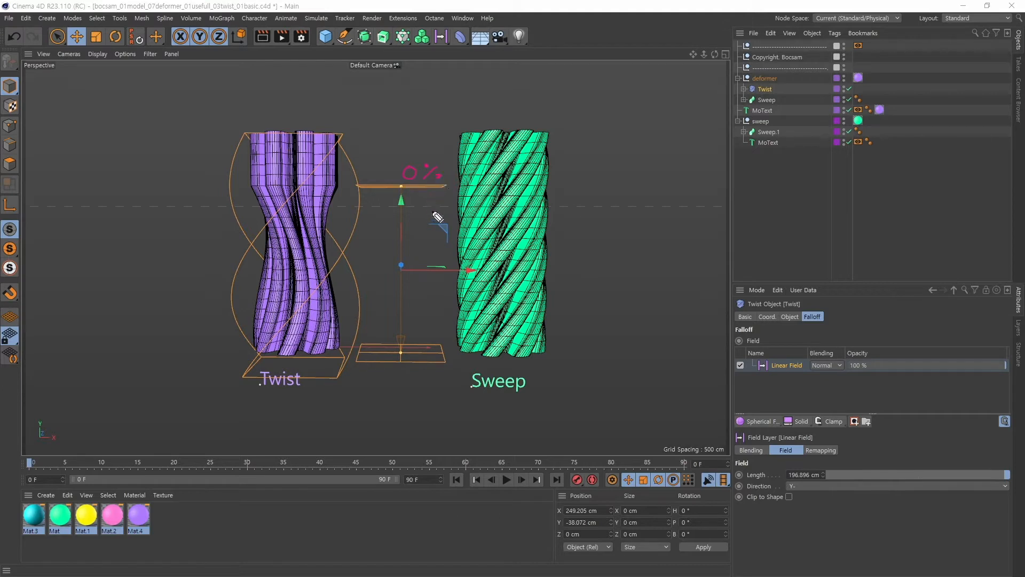
{"action": "left_click_drag", "start_coordinate": [420, 200], "coordinate": [432, 317]}
{"action": "left_click_drag", "start_coordinate": [402, 369], "coordinate": [394, 387]}
{"action": "left_click_drag", "start_coordinate": [414, 379], "coordinate": [419, 379]}
{"action": "mouse_move", "coordinate": [438, 377]}
{"action": "left_mouse_down"}
{"action": "mouse_move", "coordinate": [429, 395]}
{"action": "mouse_move", "coordinate": [444, 389]}
{"action": "left_mouse_up"}
{"action": "left_click", "coordinate": [764, 90]}
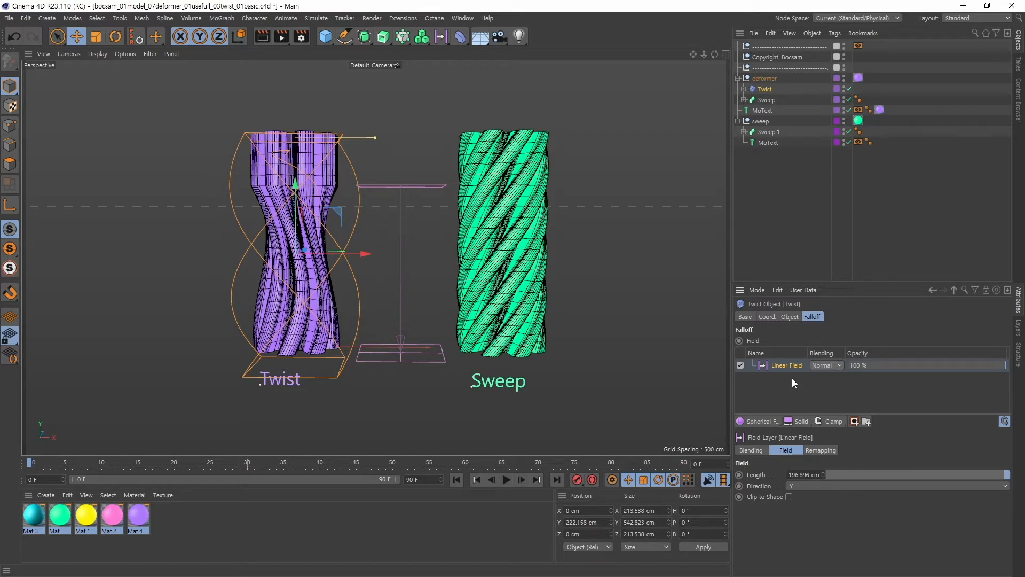
{"action": "left_click", "coordinate": [401, 281]}
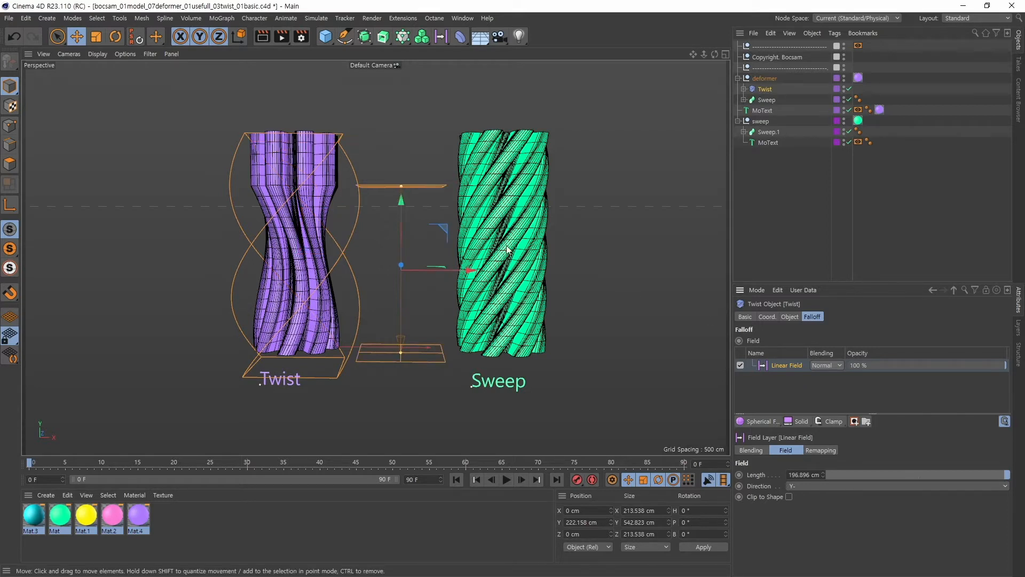
{"action": "middle_click_drag", "start_coordinate": [609, 229], "coordinate": [594, 249], "text": "alt"}
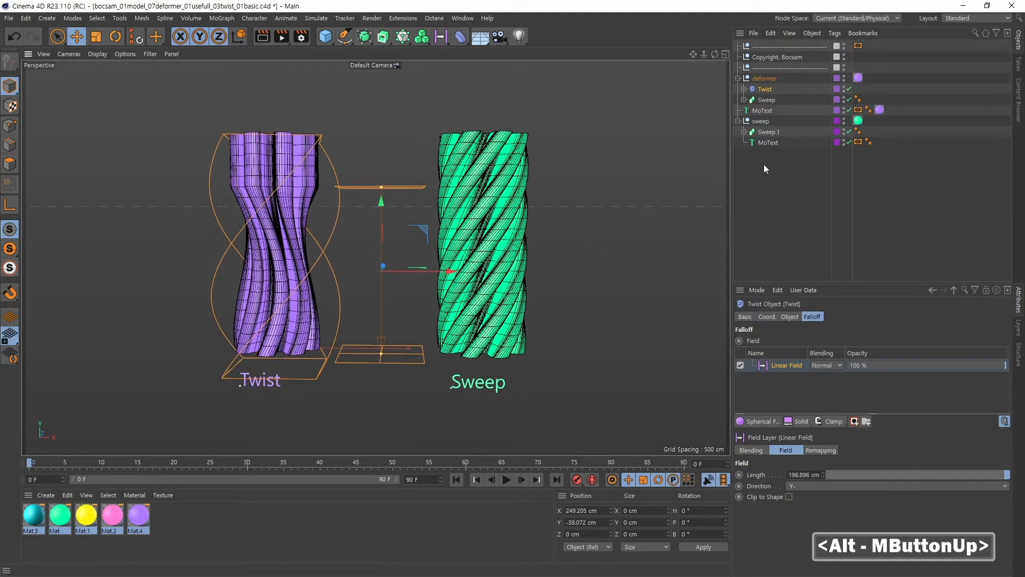
Collapse the sweep and deformer groups in the object hierarchy and deselect everything
{"action": "left_click", "coordinate": [739, 121]}
{"action": "left_click", "coordinate": [738, 78]}
{"action": "left_click", "coordinate": [765, 135]}
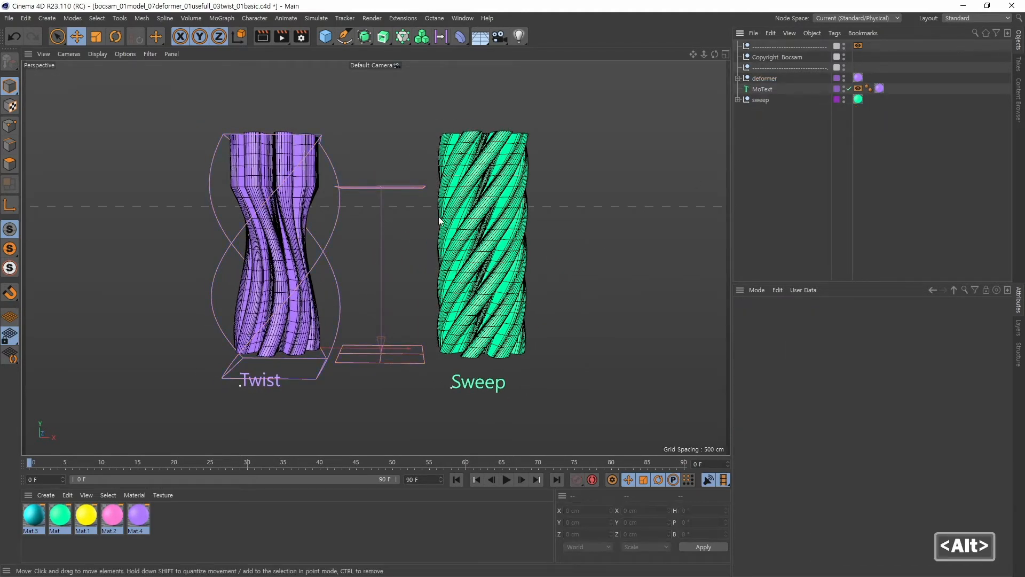
{"action": "middle_click_drag", "start_coordinate": [439, 220], "coordinate": [435, 224], "text": "alt"}
{"action": "left_click_drag", "start_coordinate": [435, 224], "coordinate": [479, 224], "text": "alt"}
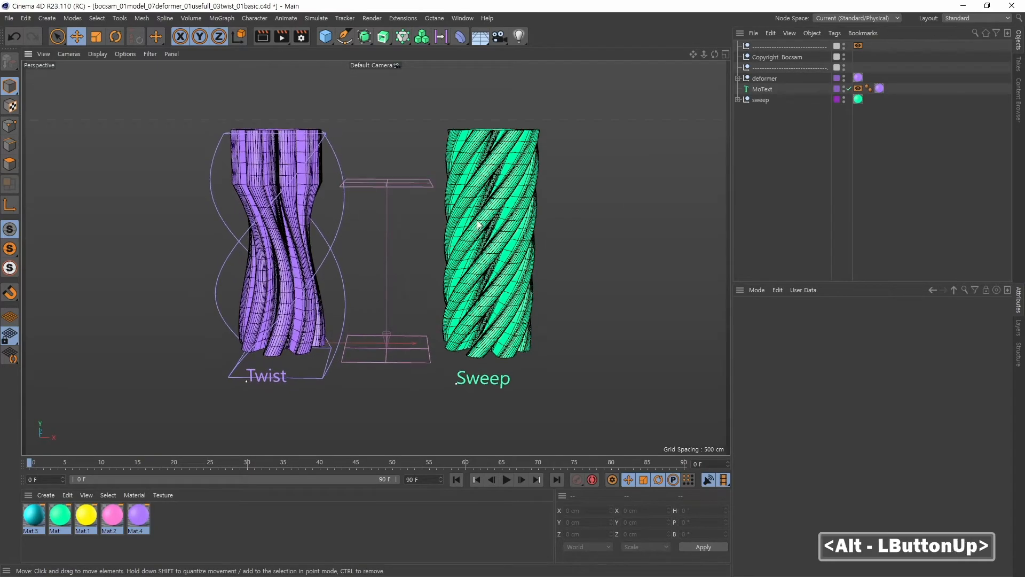
Switch to the Pinterest Twist board in the browser and examine the twisted vase, floor lamp and ring references
{"action": "key", "text": "alt+Tab"}
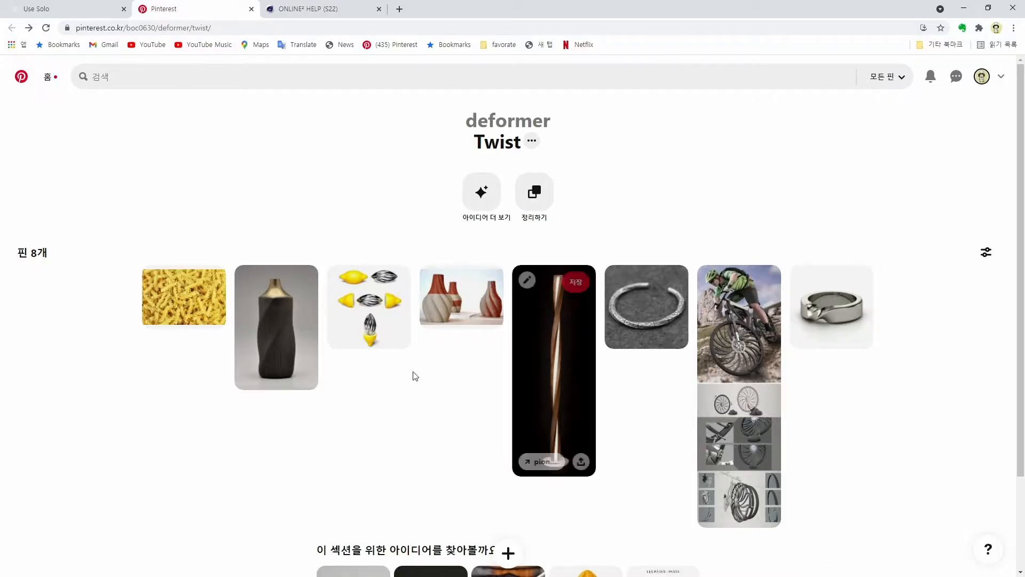
{"action": "left_click", "coordinate": [447, 311]}
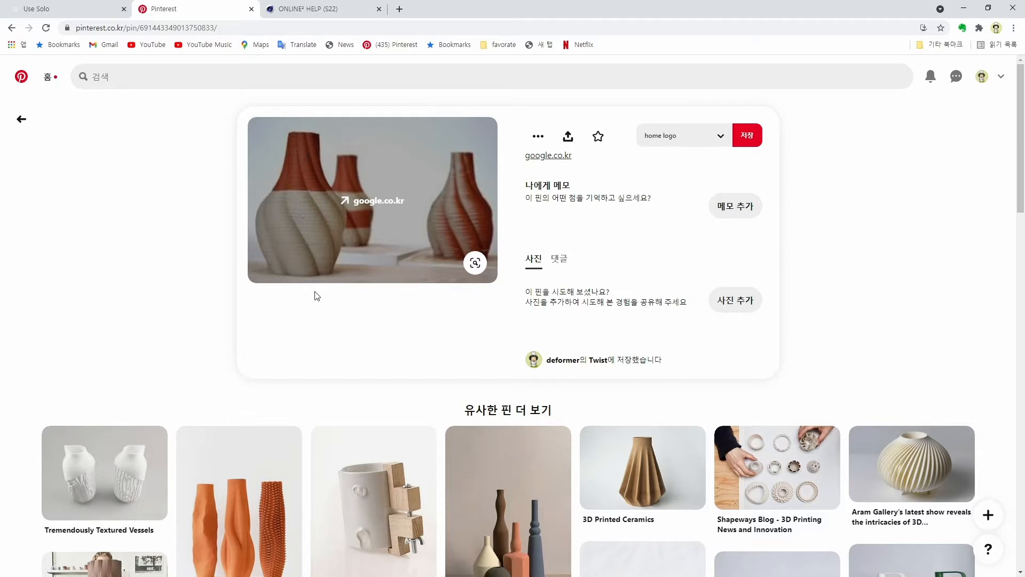
{"action": "left_click", "coordinate": [22, 119]}
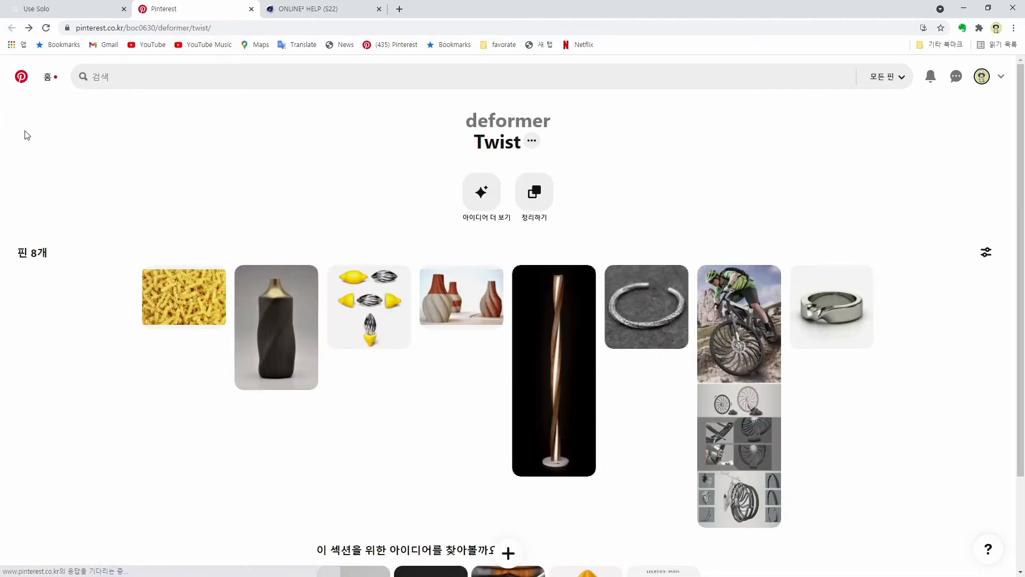
{"action": "left_click", "coordinate": [559, 352]}
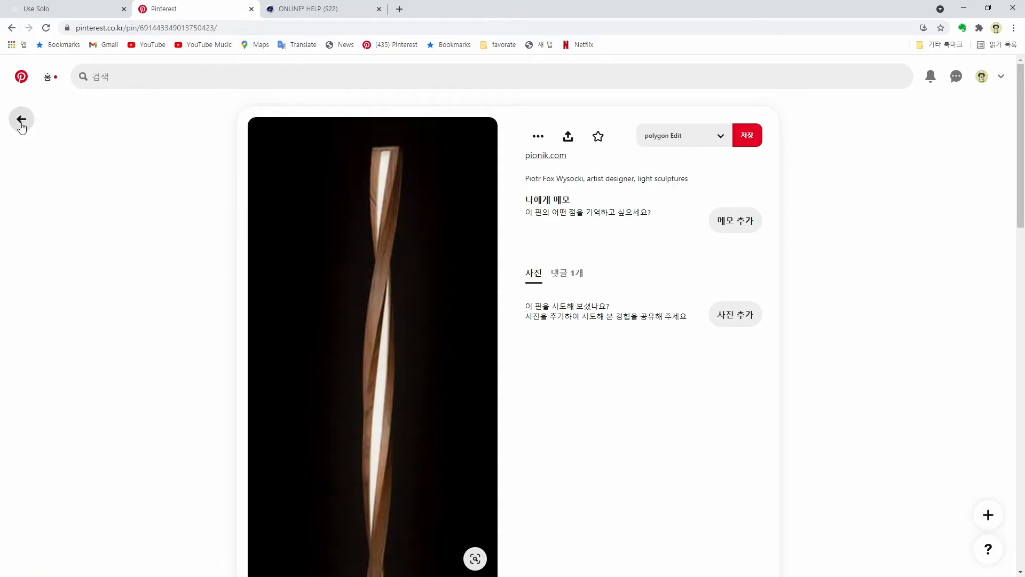
{"action": "left_click", "coordinate": [22, 123]}
{"action": "left_click", "coordinate": [830, 314]}
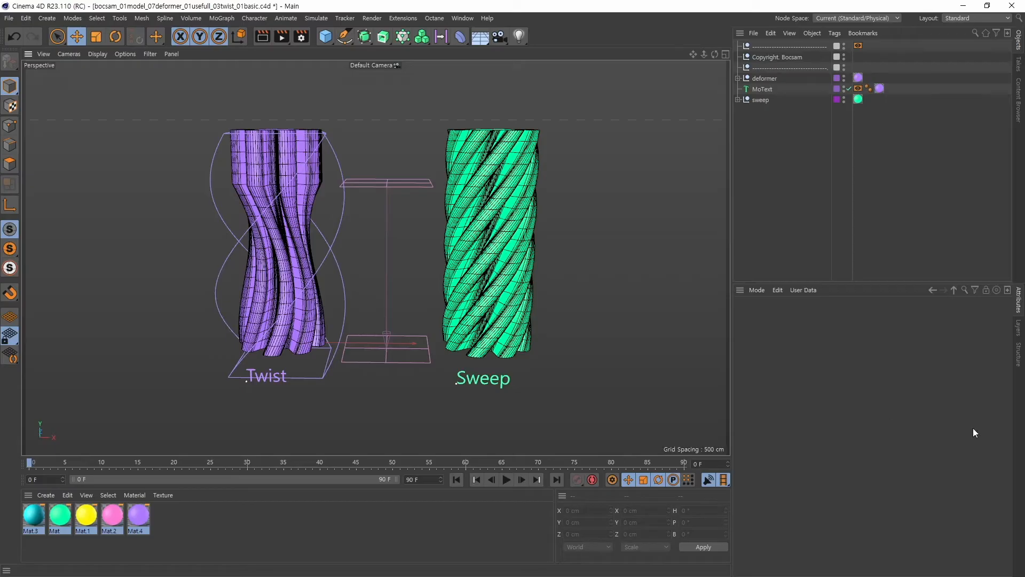
Create a new project and add a Tube resized to about 73 cm outer radius and 55 cm height
{"action": "key", "text": "ctrl+n"}
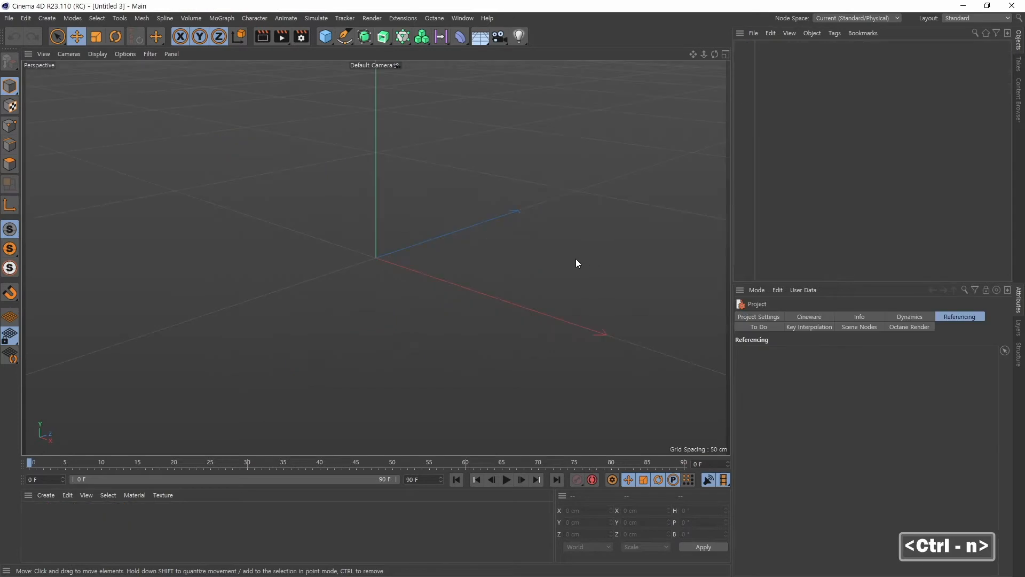
{"action": "left_click_drag", "start_coordinate": [406, 284], "coordinate": [456, 192], "text": "alt"}
{"action": "left_click_drag", "start_coordinate": [326, 37], "coordinate": [539, 66]}
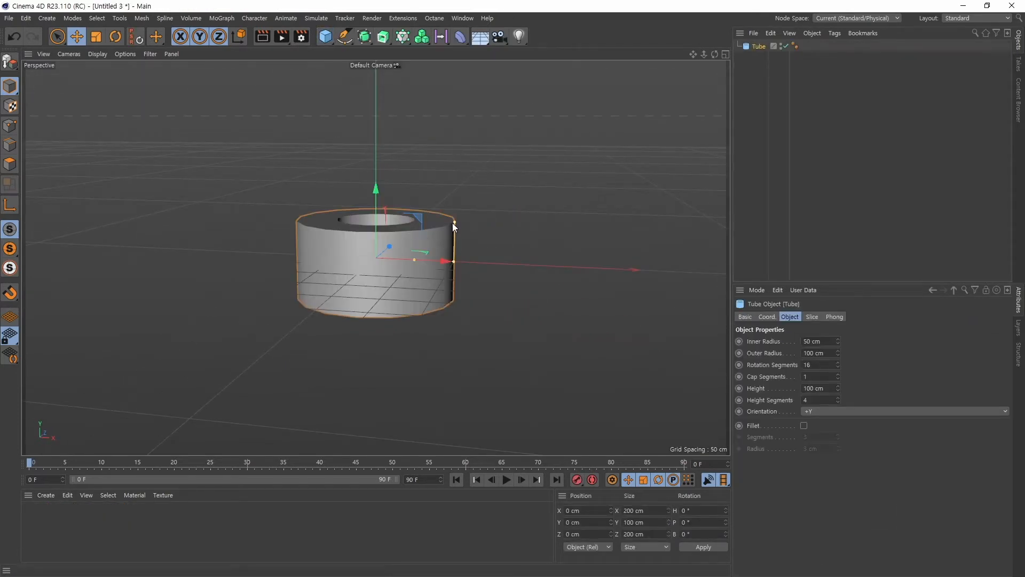
{"action": "left_click_drag", "start_coordinate": [453, 223], "coordinate": [366, 283]}
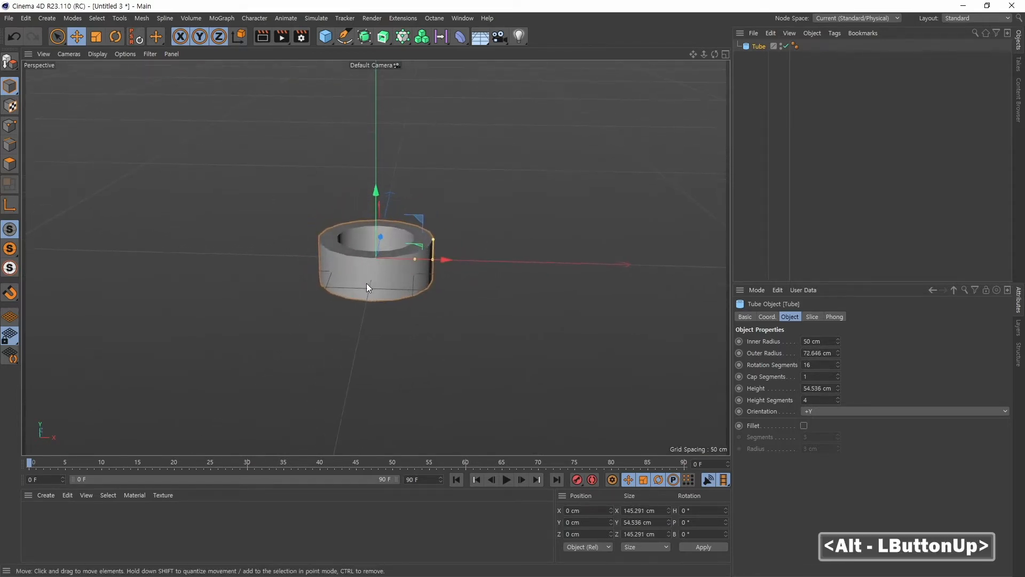
Show the tube's segment lines on the shaded surface in a close view
{"action": "right_click_drag", "start_coordinate": [373, 280], "coordinate": [491, 258], "text": "alt"}
{"action": "middle_click", "coordinate": [501, 260], "text": "alt"}
{"action": "left_click_drag", "start_coordinate": [500, 257], "coordinate": [493, 270], "text": "alt"}
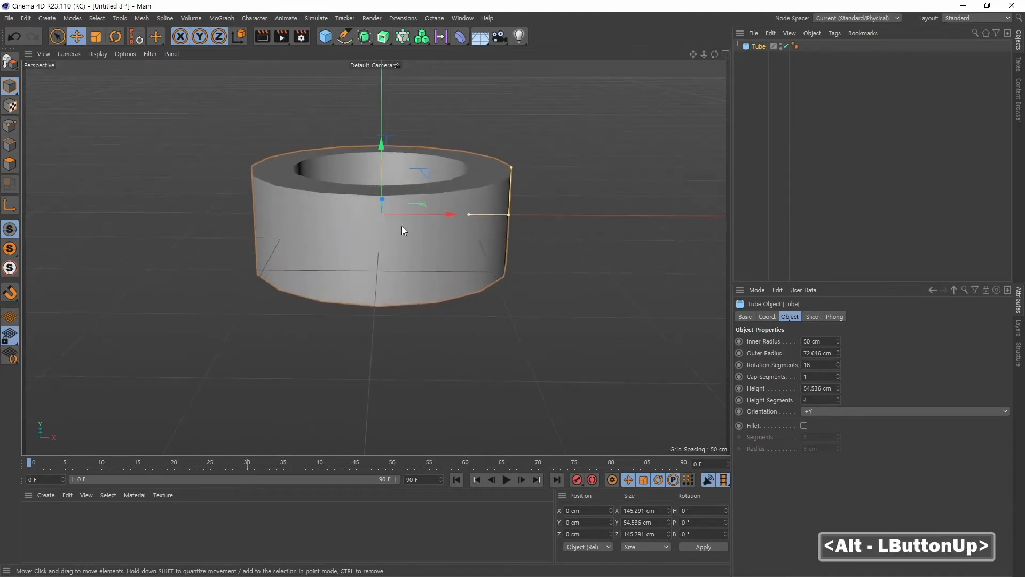
{"action": "left_click", "coordinate": [96, 54]}
{"action": "left_click", "coordinate": [101, 84]}
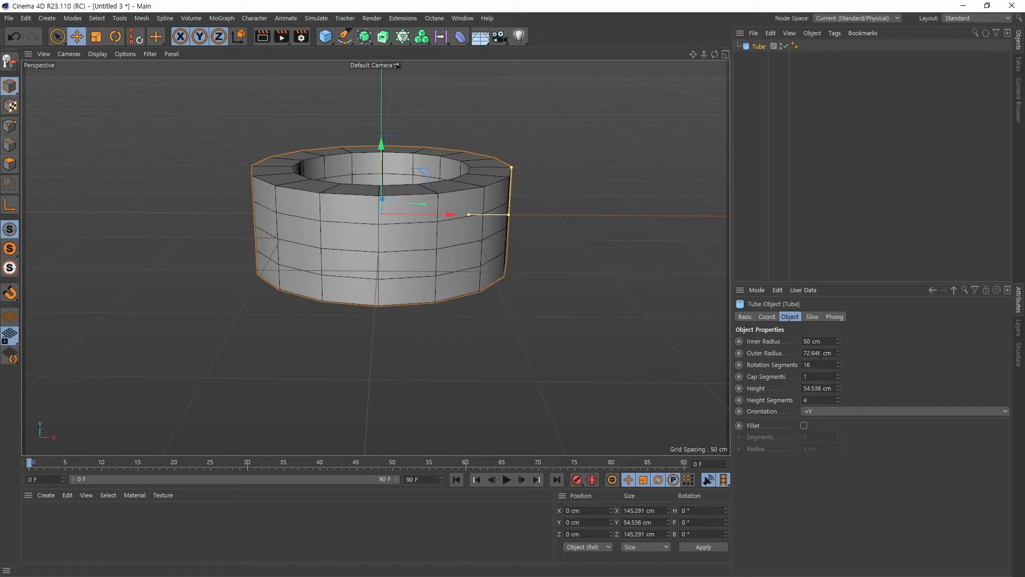
Raise the tube's rotation segments to 66
{"action": "left_click_drag", "start_coordinate": [837, 367], "coordinate": [839, 336]}
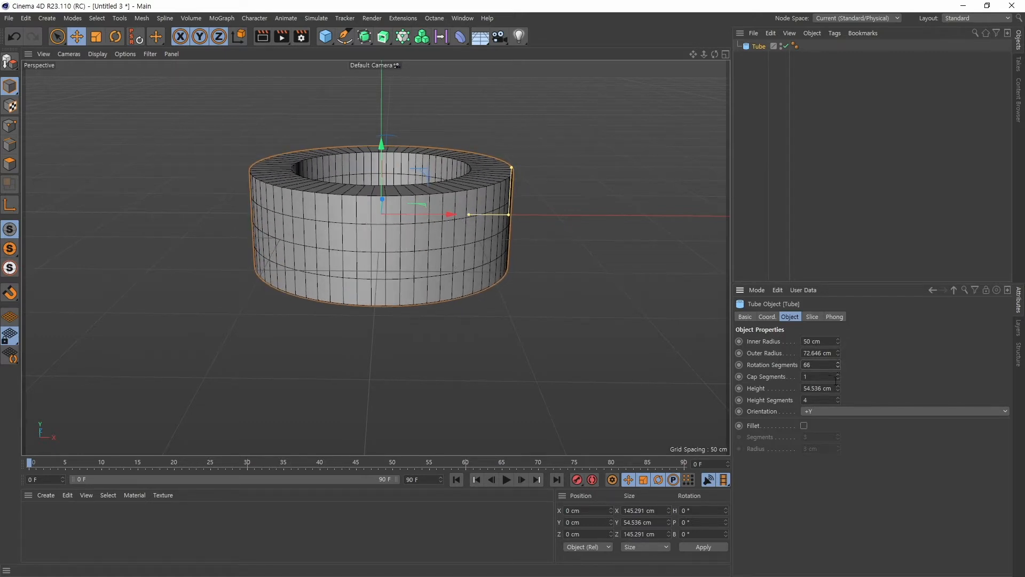
{"action": "middle_click_drag", "start_coordinate": [460, 242], "coordinate": [391, 275], "text": "alt"}
{"action": "left_click_drag", "start_coordinate": [391, 274], "coordinate": [466, 258], "text": "alt"}
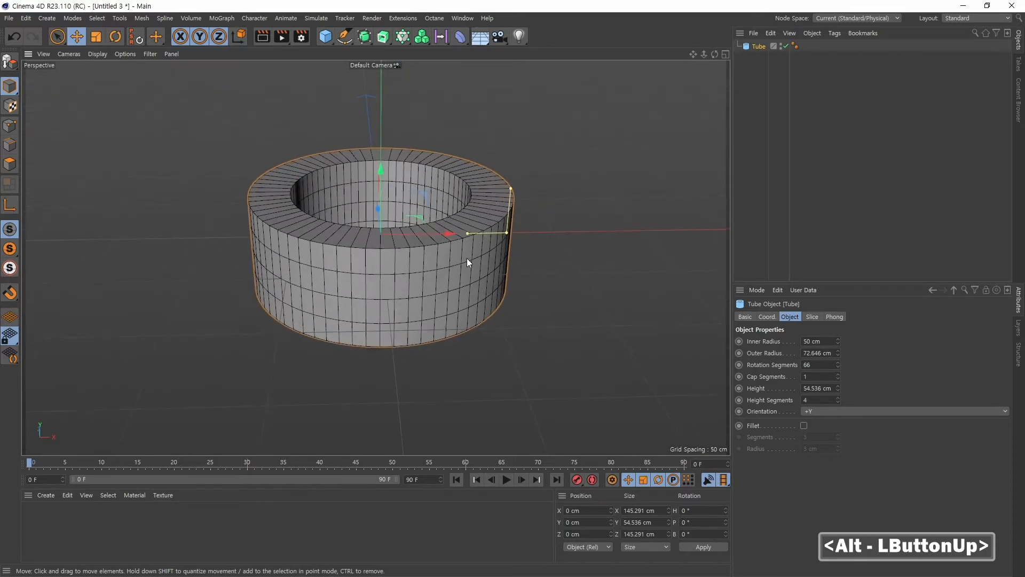
{"action": "right_click_drag", "start_coordinate": [466, 258], "coordinate": [476, 96], "text": "alt"}
Add a Twist deformer to the scene and frame its whole cage around the tube
{"action": "left_click", "coordinate": [462, 39]}
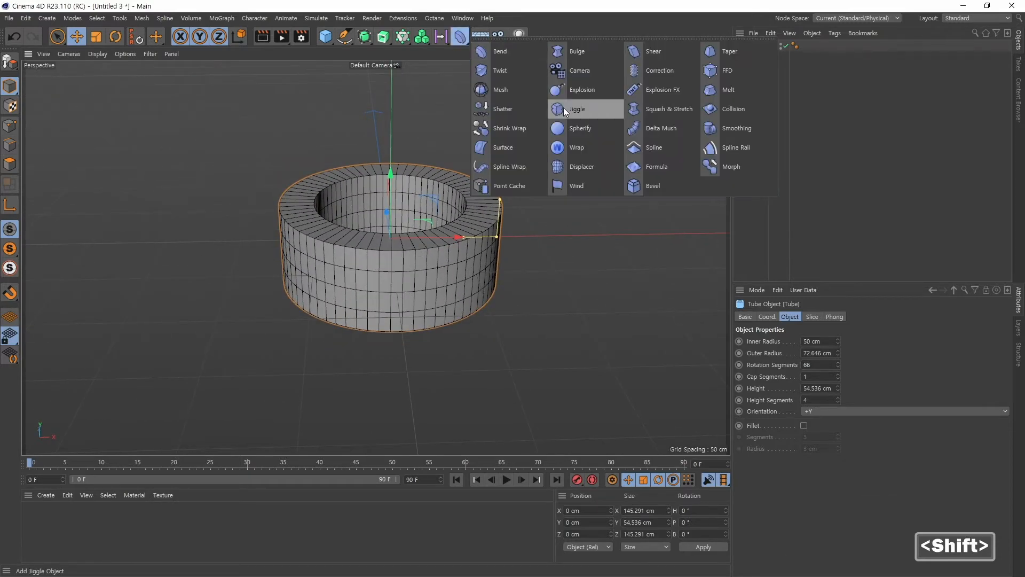
{"action": "left_click", "coordinate": [501, 71]}
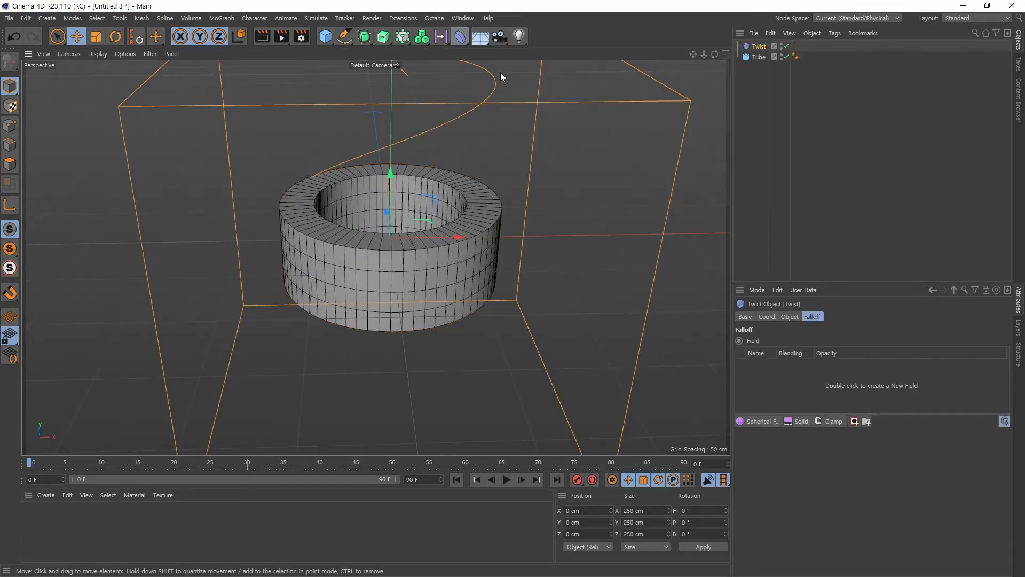
{"action": "right_click_drag", "start_coordinate": [613, 194], "coordinate": [552, 213], "text": "alt"}
{"action": "middle_click_drag", "start_coordinate": [552, 214], "coordinate": [470, 236], "text": "alt"}
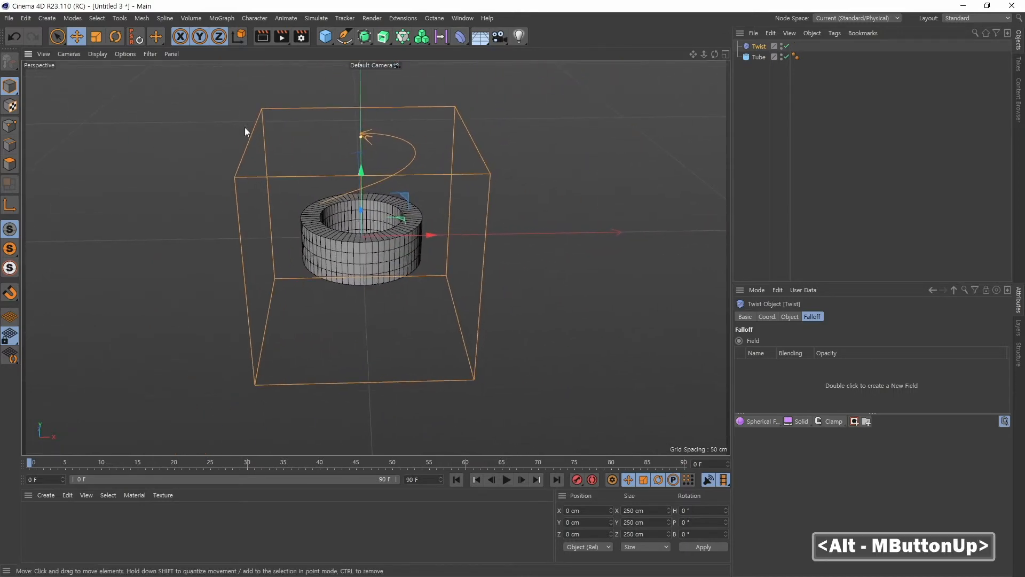
Rotate the Twist deformer on its bank axis and set the bank rotation to exactly 90°
{"action": "key", "text": "r"}
{"action": "left_click_drag", "start_coordinate": [395, 213], "coordinate": [440, 268], "text": "alt"}
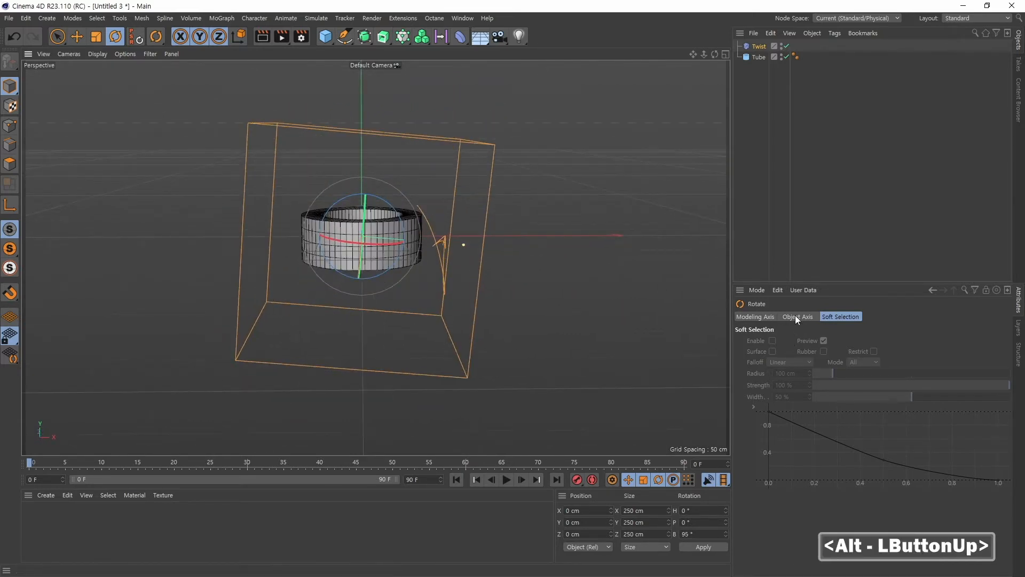
{"action": "left_click", "coordinate": [750, 49]}
{"action": "left_click", "coordinate": [773, 317]}
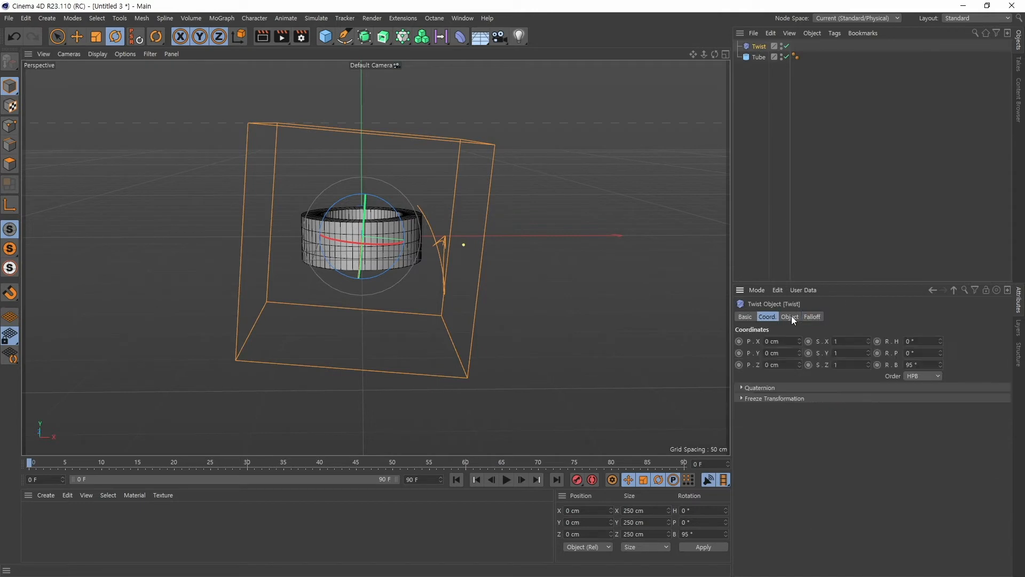
{"action": "left_click", "coordinate": [791, 316]}
{"action": "left_click", "coordinate": [768, 317]}
{"action": "type", "text": "90"}
{"action": "key", "text": "Return"}
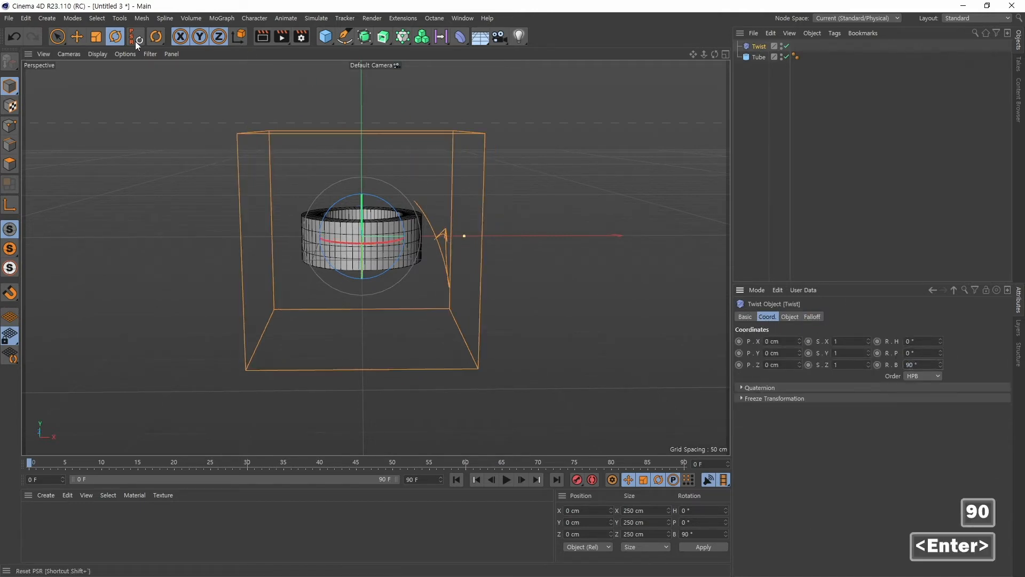
Shrink the Twist deformer uniformly to about 65 cm and move it to the tube's front wall at about -55 cm on Z
{"action": "left_click", "coordinate": [96, 37]}
{"action": "left_click", "coordinate": [328, 271]}
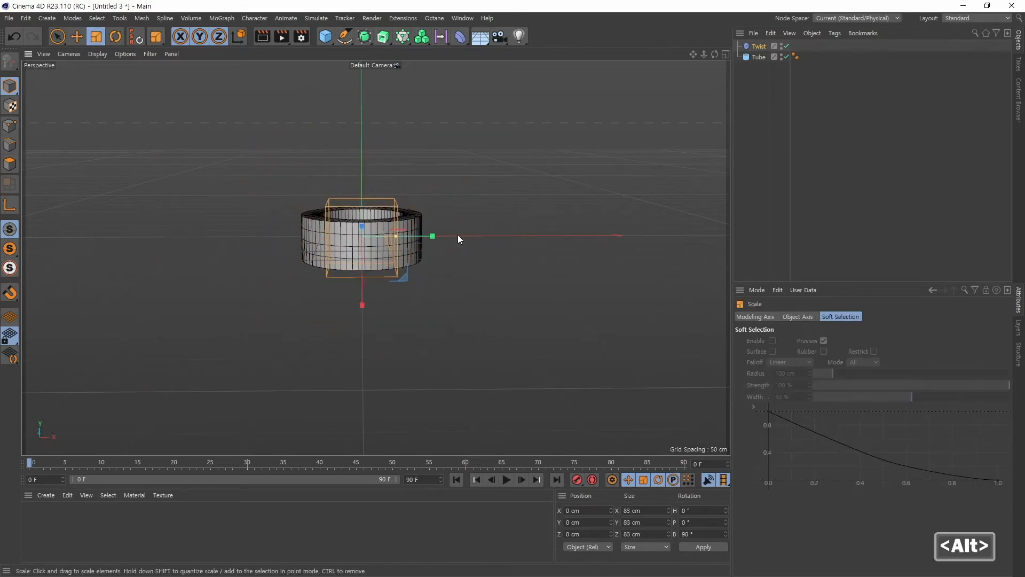
{"action": "left_click_drag", "start_coordinate": [457, 235], "coordinate": [379, 291], "text": "alt"}
{"action": "key", "text": "e"}
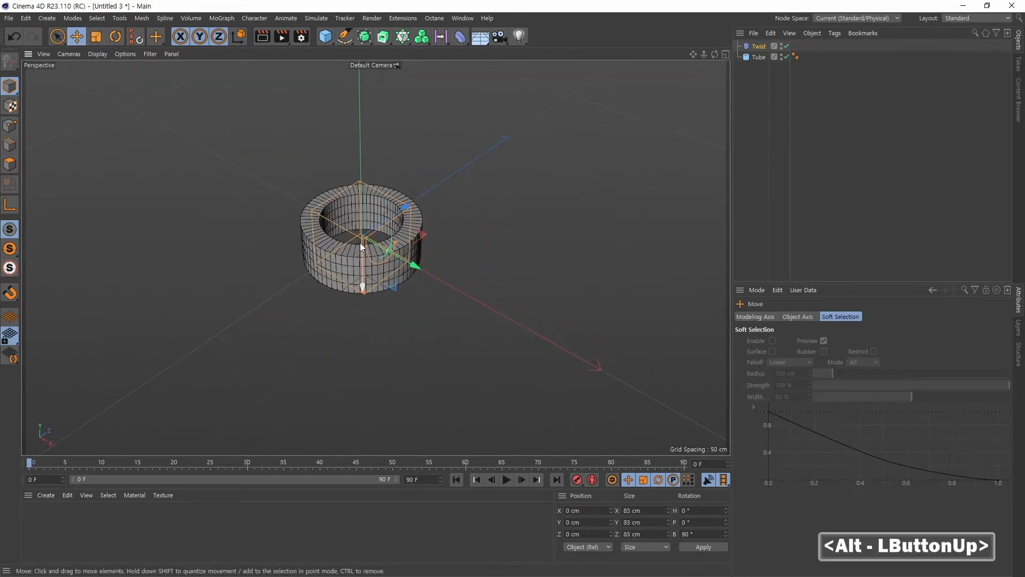
{"action": "left_click_drag", "start_coordinate": [394, 219], "coordinate": [347, 233]}
{"action": "key", "text": "t"}
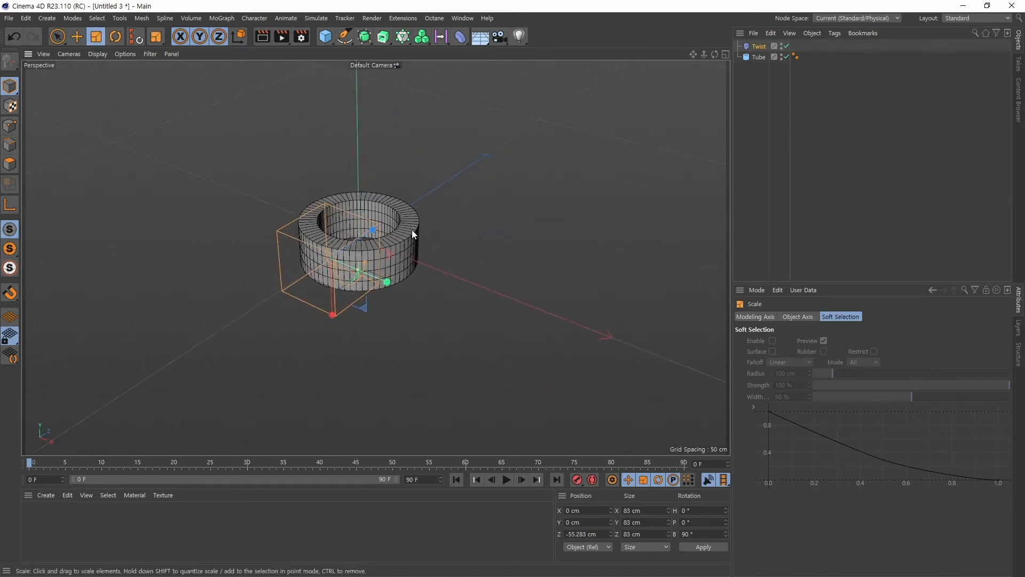
{"action": "left_click_drag", "start_coordinate": [412, 229], "coordinate": [394, 229]}
{"action": "left_click_drag", "start_coordinate": [394, 230], "coordinate": [465, 269], "text": "alt"}
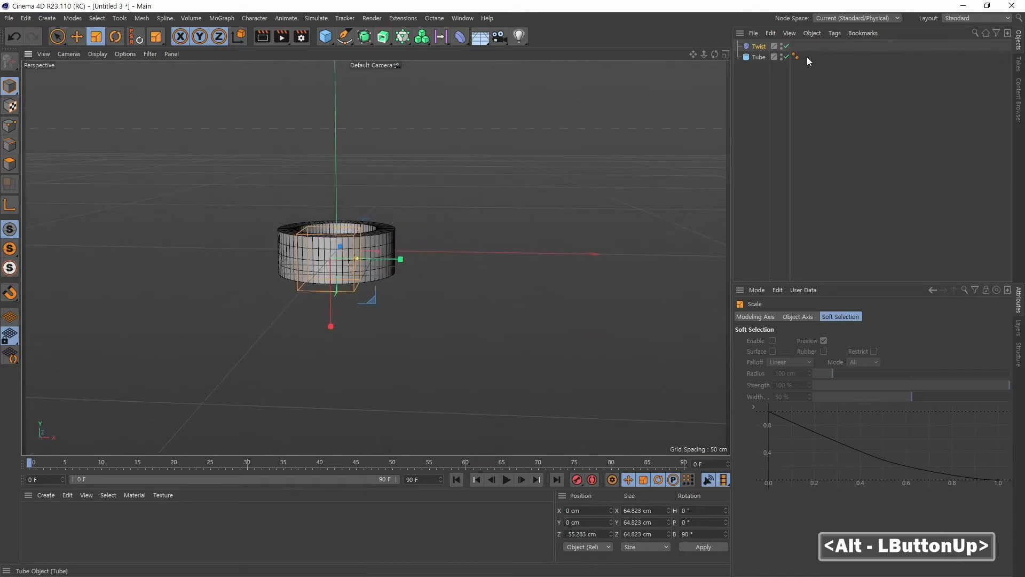
Parent the Twist deformer to the Tube and give it an 80° angle in Unlimited mode
{"action": "left_click_drag", "start_coordinate": [760, 48], "coordinate": [760, 59]}
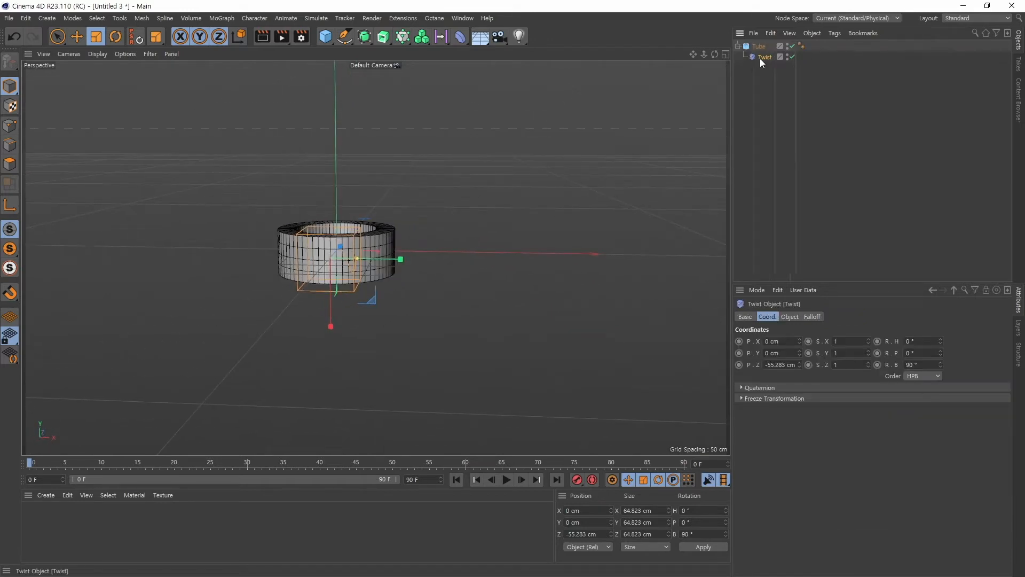
{"action": "left_click", "coordinate": [794, 316]}
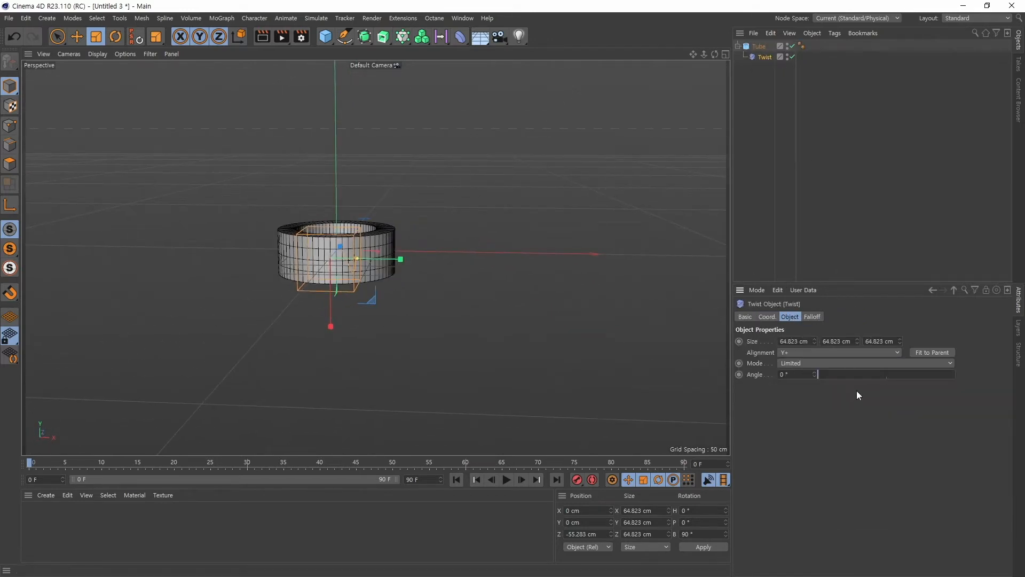
{"action": "mouse_move", "coordinate": [821, 374]}
{"action": "left_mouse_down"}
{"action": "mouse_move", "coordinate": [856, 372]}
{"action": "mouse_move", "coordinate": [840, 368]}
{"action": "left_mouse_up"}
{"action": "left_click_drag", "start_coordinate": [451, 292], "coordinate": [451, 309], "text": "alt"}
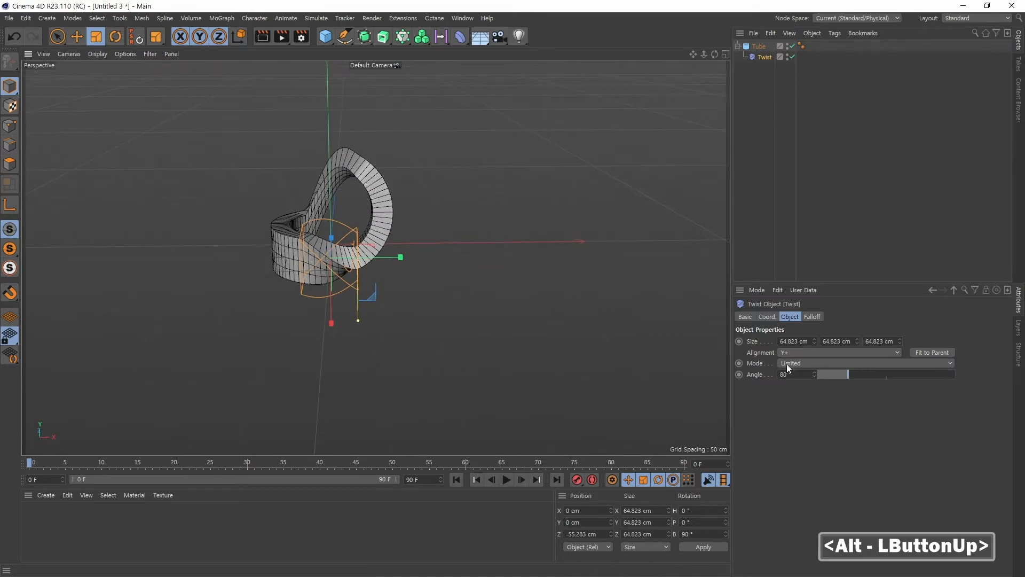
{"action": "left_click", "coordinate": [799, 362]}
{"action": "left_click", "coordinate": [798, 396]}
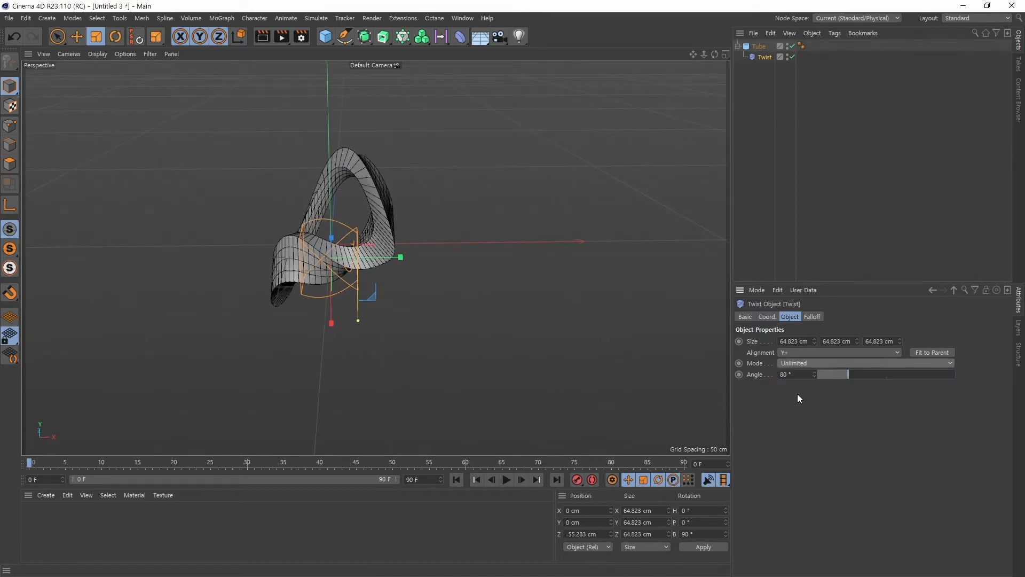
Examine the twisted tube's shape around the deformer cage from several angles and distances
{"action": "left_click_drag", "start_coordinate": [431, 300], "coordinate": [470, 301], "text": "alt"}
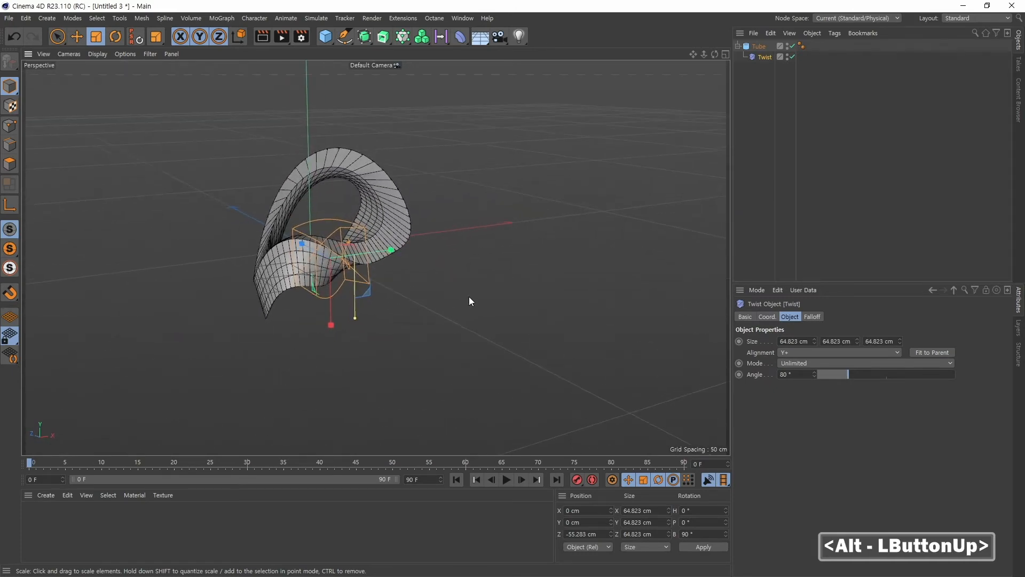
{"action": "right_click_drag", "start_coordinate": [435, 294], "coordinate": [350, 264], "text": "alt"}
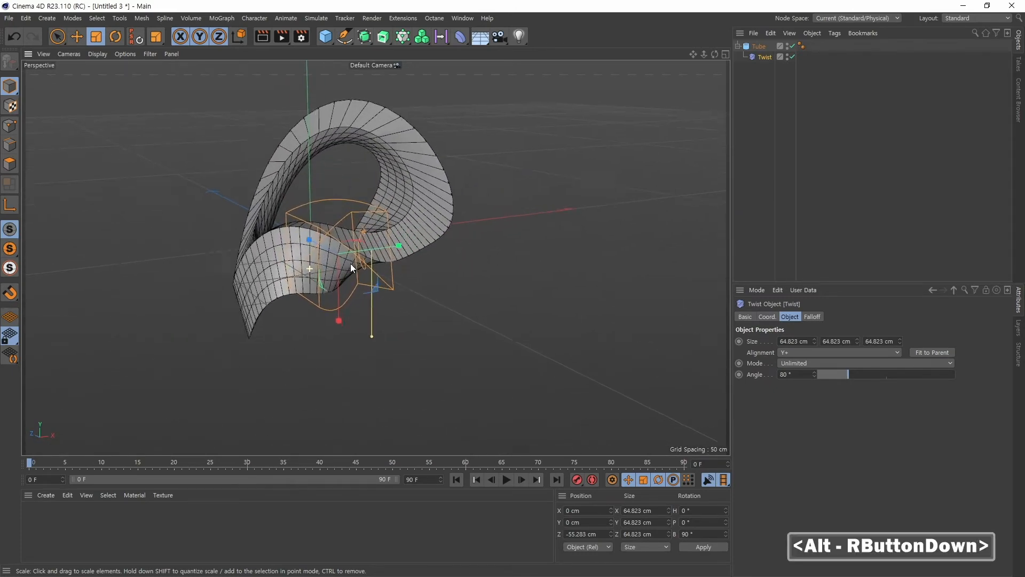
{"action": "left_click_drag", "start_coordinate": [350, 264], "coordinate": [315, 215], "text": "alt"}
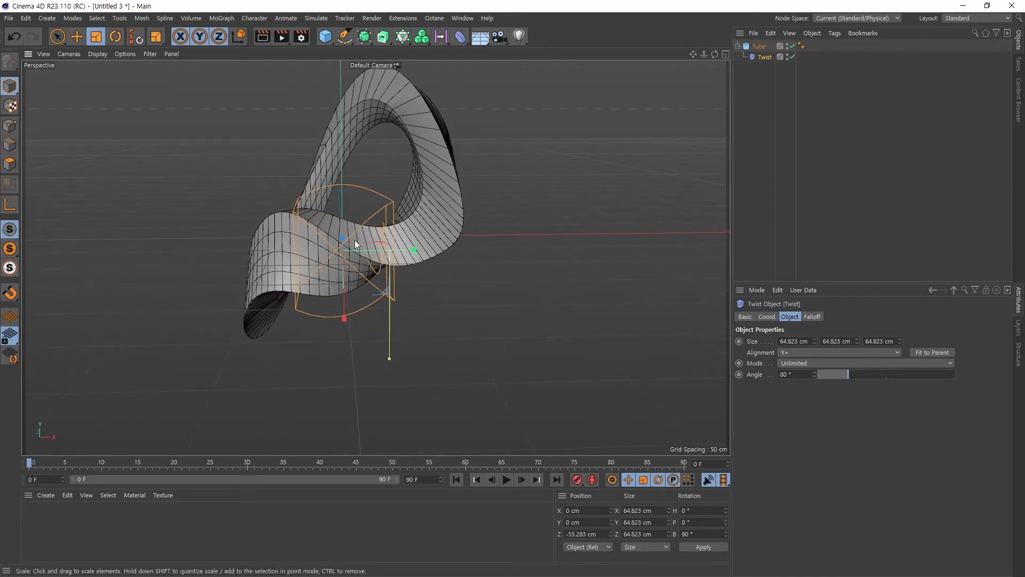
{"action": "left_click_drag", "start_coordinate": [268, 251], "coordinate": [267, 213], "text": "alt"}
{"action": "middle_click_drag", "start_coordinate": [446, 278], "coordinate": [385, 271], "text": "alt"}
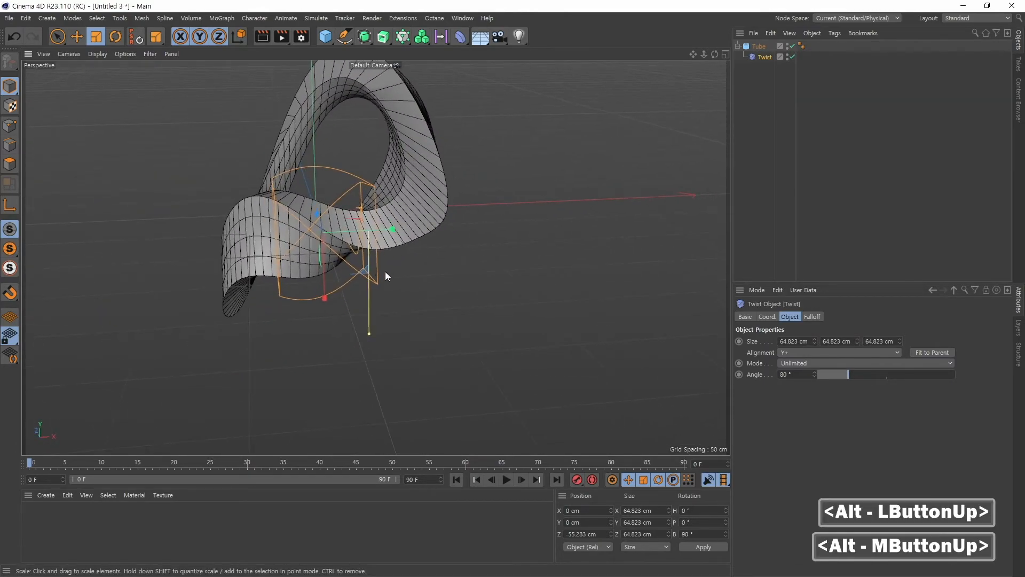
{"action": "right_click_drag", "start_coordinate": [494, 261], "coordinate": [472, 272], "text": "alt"}
{"action": "middle_click_drag", "start_coordinate": [471, 272], "coordinate": [427, 278], "text": "alt"}
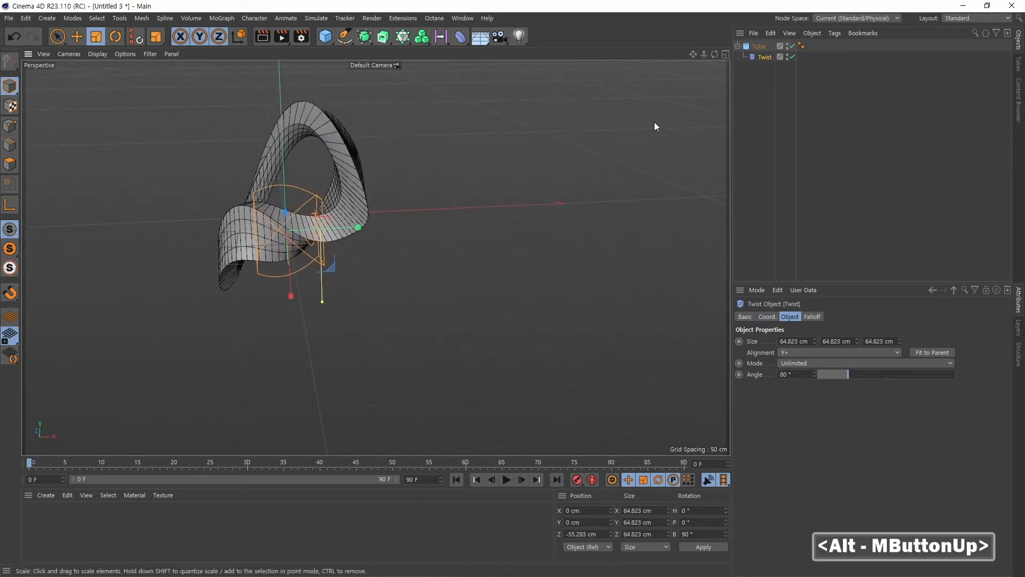
{"action": "middle_click_drag", "start_coordinate": [466, 238], "coordinate": [500, 252], "text": "alt"}
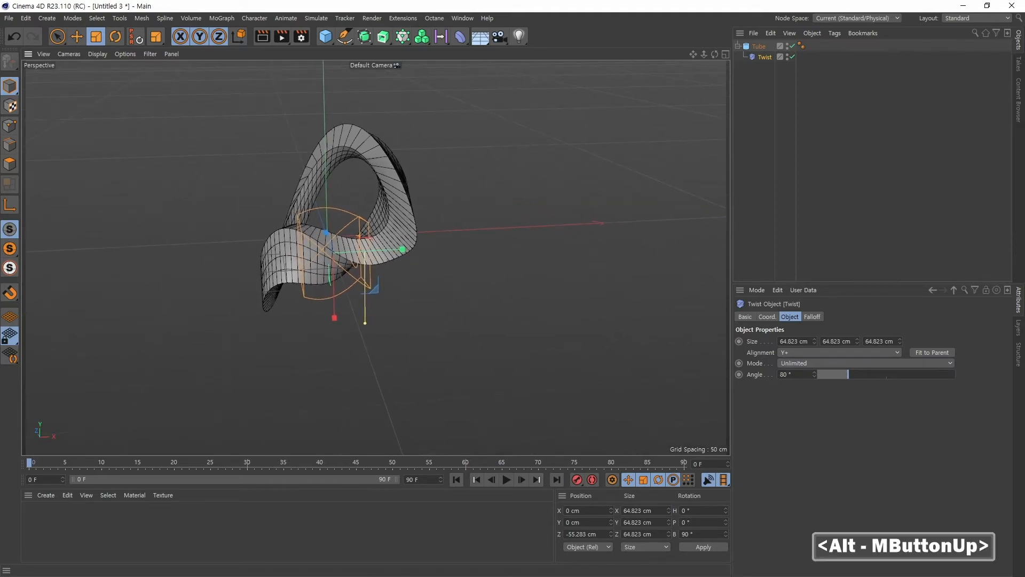
Switch to the Pinterest Mobius band pin in the browser and trace the ring's twisted edges on the photo
{"action": "key", "text": "alt+Tab"}
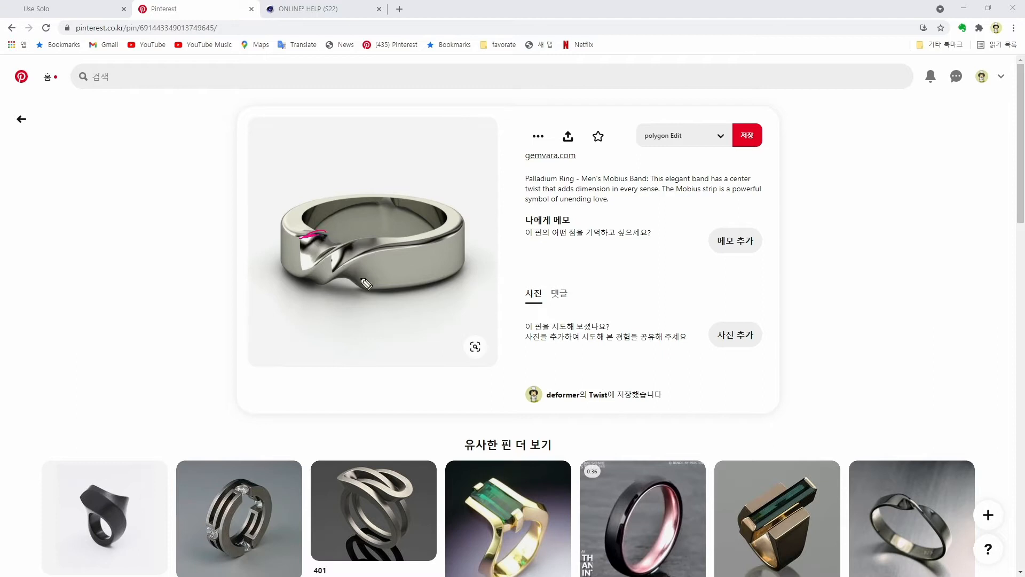
{"action": "left_click_drag", "start_coordinate": [318, 282], "coordinate": [347, 260]}
{"action": "mouse_move", "coordinate": [312, 280]}
{"action": "left_mouse_down"}
{"action": "mouse_move", "coordinate": [430, 238]}
{"action": "mouse_move", "coordinate": [448, 217]}
{"action": "left_mouse_up"}
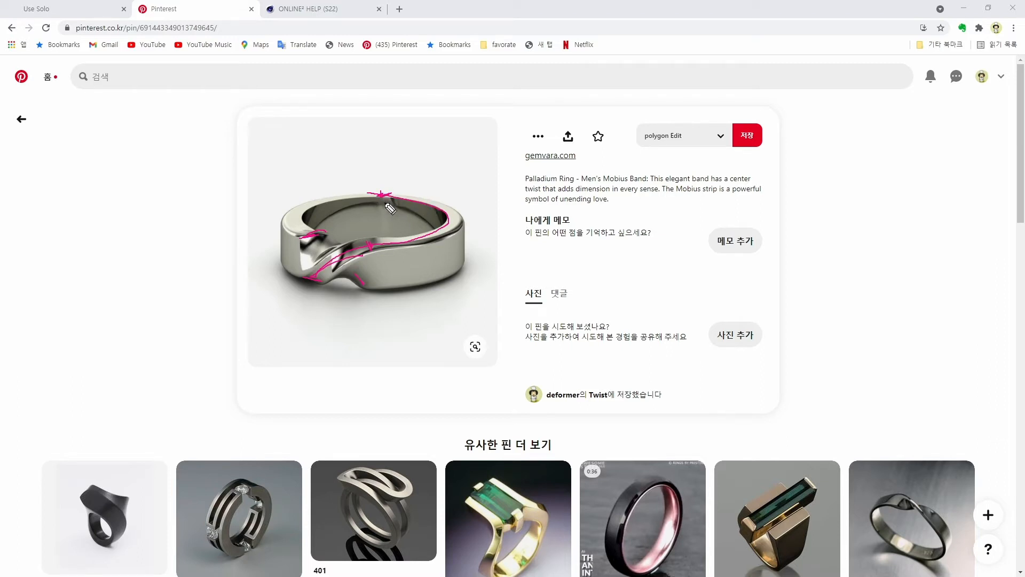
{"action": "left_click_drag", "start_coordinate": [382, 209], "coordinate": [383, 236]}
Sketch a long flat box above the ring photo, marking the twist at its middle and the rotation at its end
{"action": "mouse_move", "coordinate": [297, 156]}
{"action": "left_mouse_down"}
{"action": "mouse_move", "coordinate": [295, 134]}
{"action": "mouse_move", "coordinate": [370, 130]}
{"action": "mouse_move", "coordinate": [441, 152]}
{"action": "left_mouse_up"}
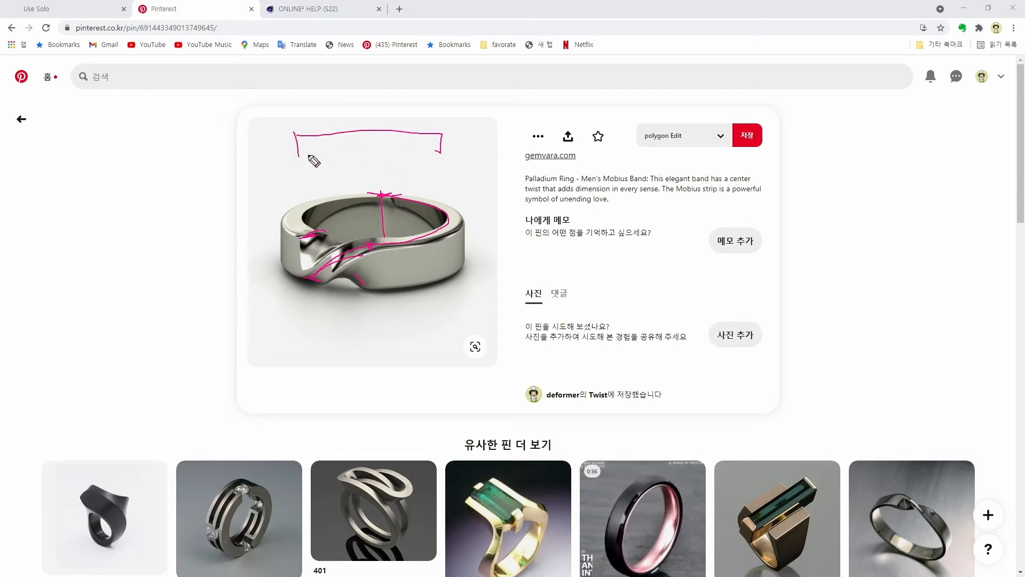
{"action": "left_click_drag", "start_coordinate": [302, 155], "coordinate": [438, 152]}
{"action": "mouse_move", "coordinate": [301, 134]}
{"action": "left_mouse_down"}
{"action": "mouse_move", "coordinate": [450, 129]}
{"action": "mouse_move", "coordinate": [448, 144]}
{"action": "left_mouse_up"}
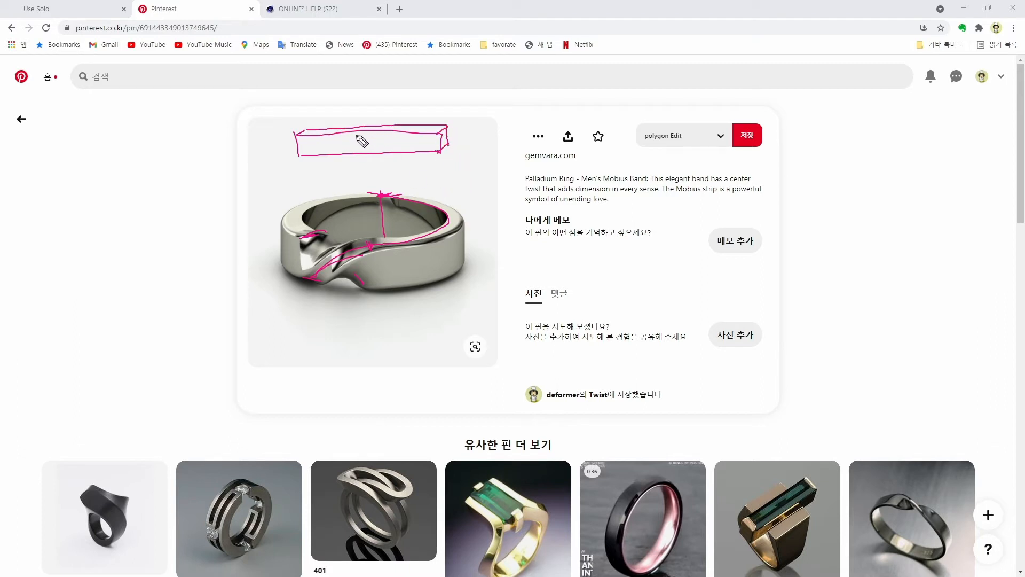
{"action": "mouse_move", "coordinate": [364, 131]}
{"action": "left_mouse_down"}
{"action": "mouse_move", "coordinate": [380, 153]}
{"action": "mouse_move", "coordinate": [375, 134]}
{"action": "mouse_move", "coordinate": [386, 130]}
{"action": "mouse_move", "coordinate": [445, 142]}
{"action": "left_mouse_up"}
{"action": "left_click_drag", "start_coordinate": [452, 151], "coordinate": [453, 128]}
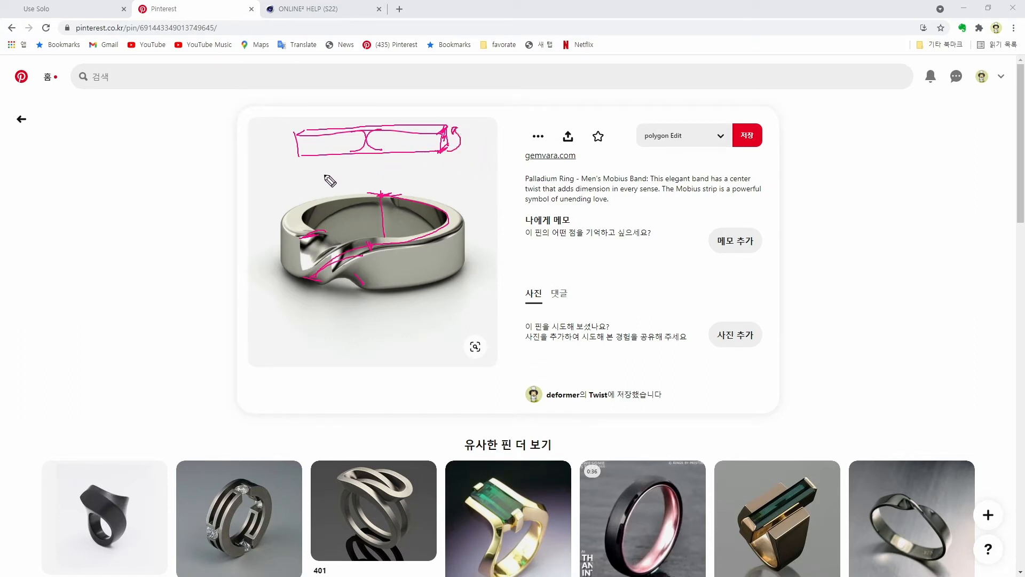
Sketch a flat strip twisted at its middle with a bend at its end, and clear all the annotations
{"action": "mouse_move", "coordinate": [301, 168]}
{"action": "left_mouse_down"}
{"action": "mouse_move", "coordinate": [327, 184]}
{"action": "mouse_move", "coordinate": [384, 173]}
{"action": "mouse_move", "coordinate": [409, 183]}
{"action": "left_mouse_up"}
{"action": "mouse_move", "coordinate": [303, 170]}
{"action": "left_mouse_down"}
{"action": "mouse_move", "coordinate": [396, 186]}
{"action": "mouse_move", "coordinate": [401, 164]}
{"action": "mouse_move", "coordinate": [402, 182]}
{"action": "left_mouse_up"}
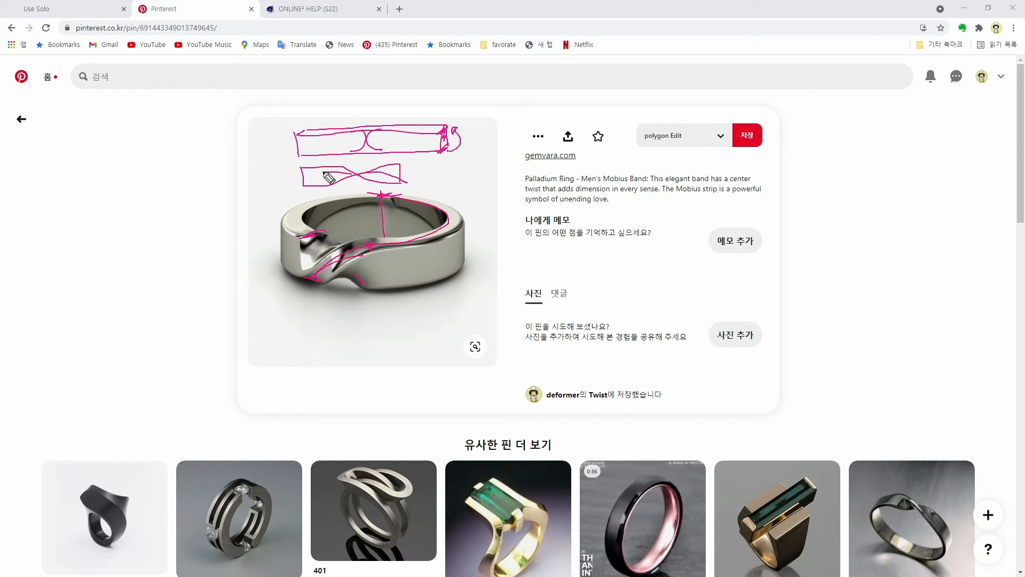
{"action": "left_click_drag", "start_coordinate": [303, 171], "coordinate": [294, 197]}
{"action": "key", "text": "Escape"}
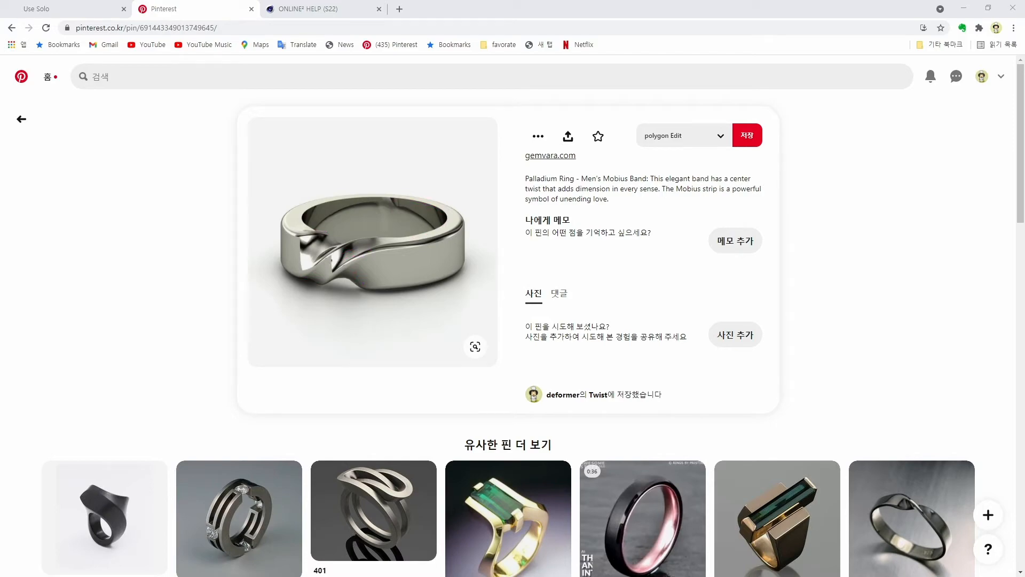
Switch back to Cinema 4D, deselect everything and bring up the open project bocsam_01model_07deformer_01usefull_03twist_02ring.c4d
{"action": "key", "text": "alt+Tab"}
{"action": "left_click", "coordinate": [514, 292]}
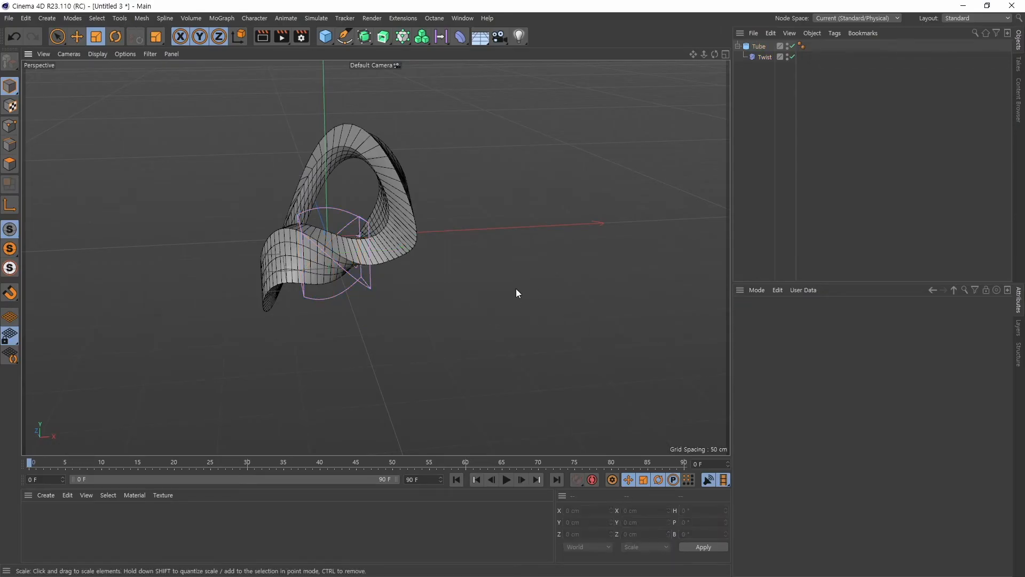
{"action": "key", "text": "v"}
{"action": "mouse_move", "coordinate": [520, 328]}
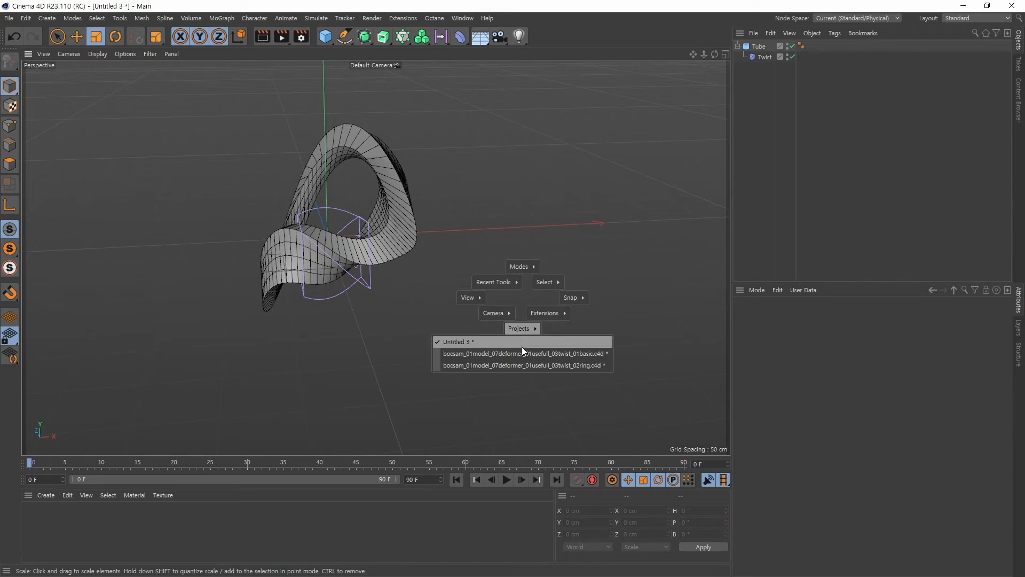
{"action": "left_click", "coordinate": [521, 365]}
Examine the finished purple ring from different angles and show the settings of its Bend deformer
{"action": "middle_click_drag", "start_coordinate": [444, 255], "coordinate": [548, 252], "text": "alt"}
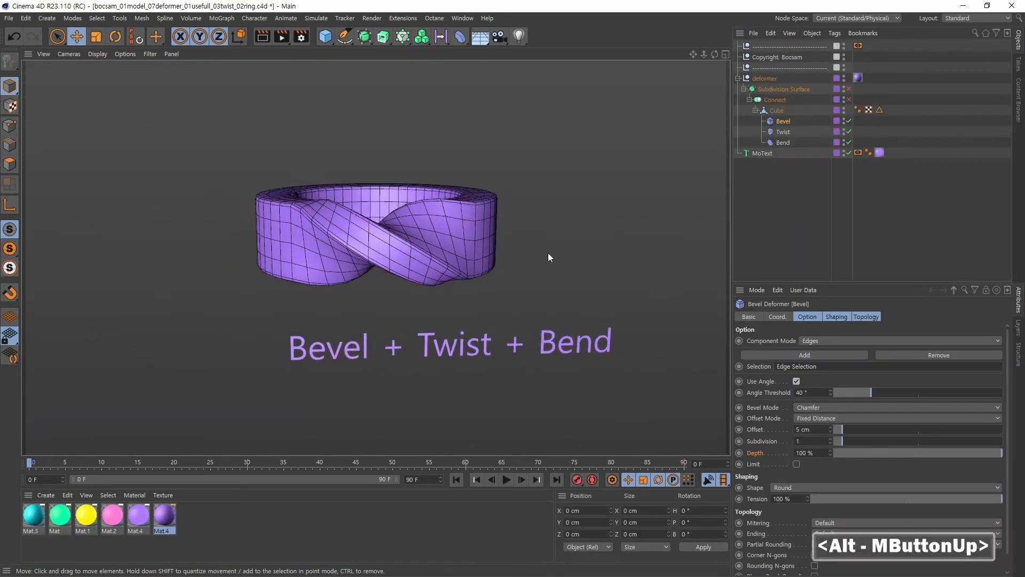
{"action": "left_click_drag", "start_coordinate": [548, 252], "coordinate": [568, 231], "text": "alt"}
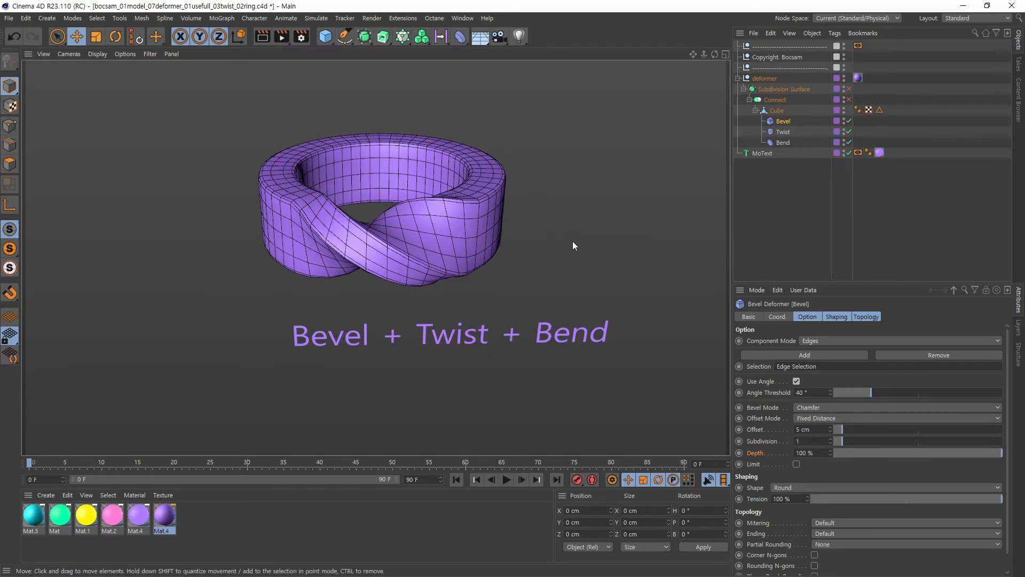
{"action": "left_click_drag", "start_coordinate": [572, 241], "coordinate": [530, 252], "text": "alt"}
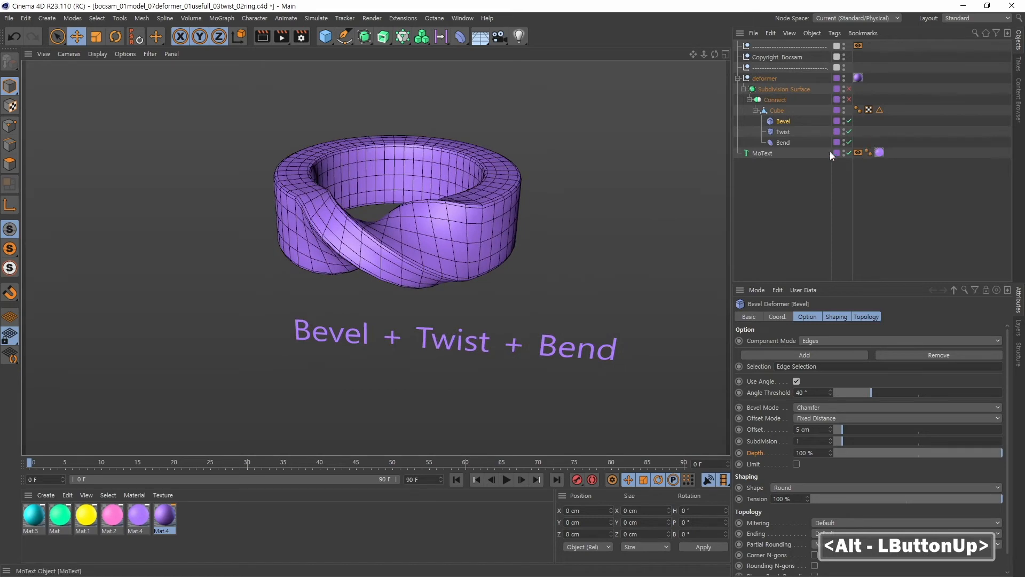
{"action": "left_click", "coordinate": [782, 143]}
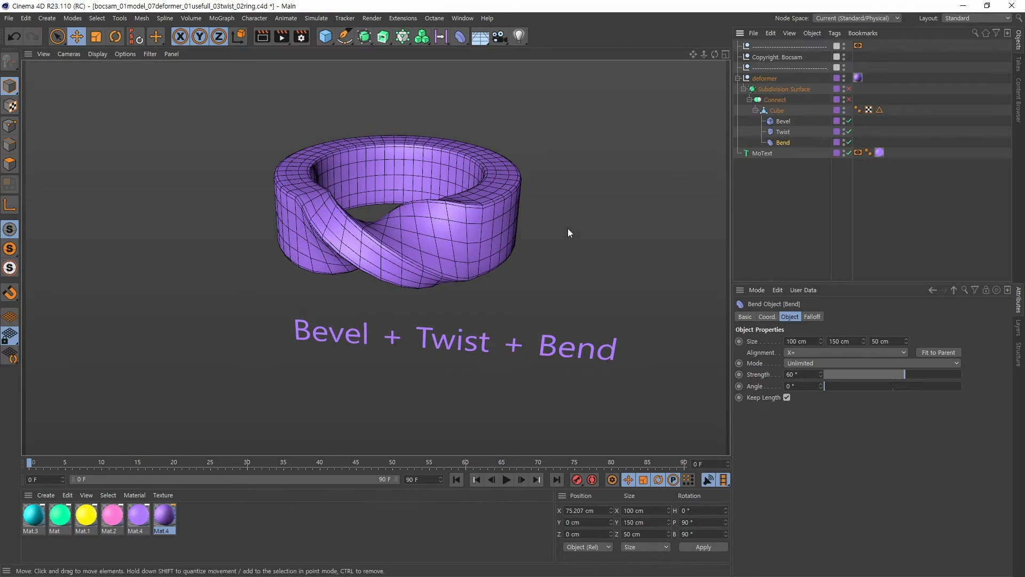
Disable the Bend, Twist and Bevel deformers on the ring one after another to return to the plain box
{"action": "left_click", "coordinate": [847, 142]}
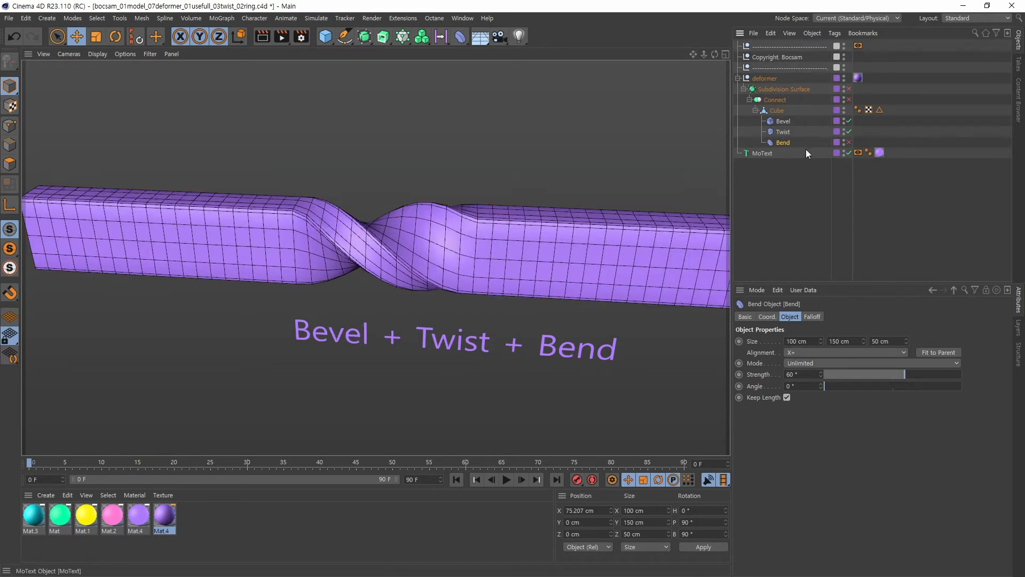
{"action": "right_click_drag", "start_coordinate": [601, 186], "coordinate": [534, 191], "text": "alt"}
{"action": "middle_click_drag", "start_coordinate": [607, 170], "coordinate": [525, 174], "text": "alt"}
{"action": "left_click", "coordinate": [848, 132]}
{"action": "right_click_drag", "start_coordinate": [526, 174], "coordinate": [579, 184], "text": "alt"}
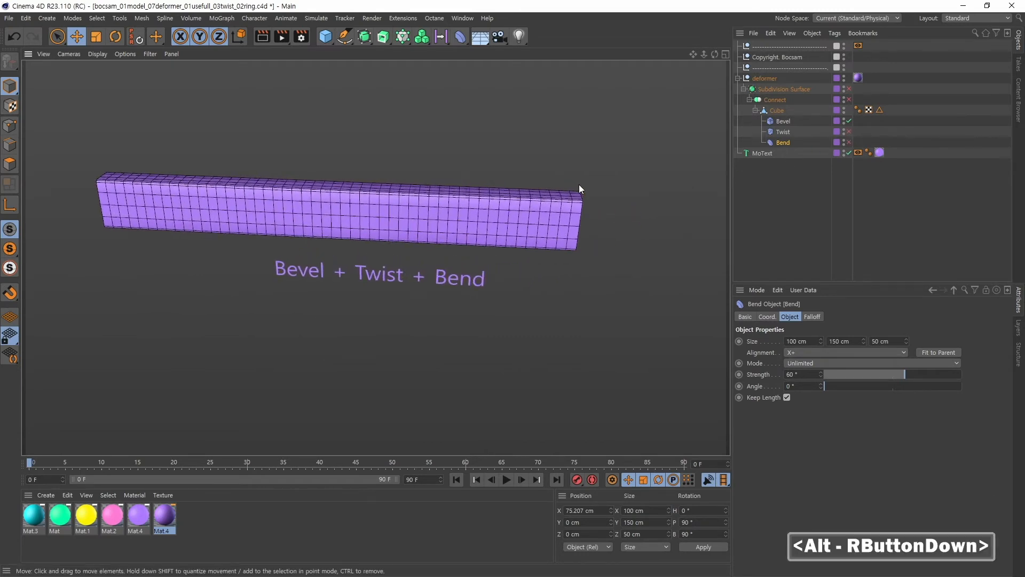
{"action": "left_click", "coordinate": [849, 121]}
{"action": "middle_click_drag", "start_coordinate": [593, 160], "coordinate": [613, 163], "text": "alt"}
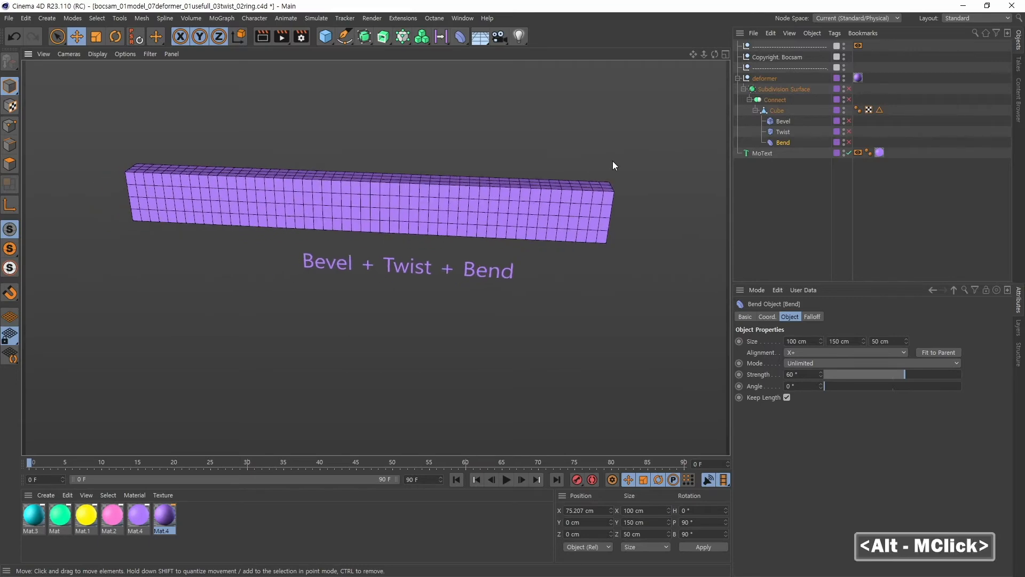
Select the Cube and examine the undeformed segmented box from the front and from slightly above
{"action": "left_click_drag", "start_coordinate": [613, 162], "coordinate": [701, 121], "text": "alt"}
{"action": "left_click", "coordinate": [778, 111]}
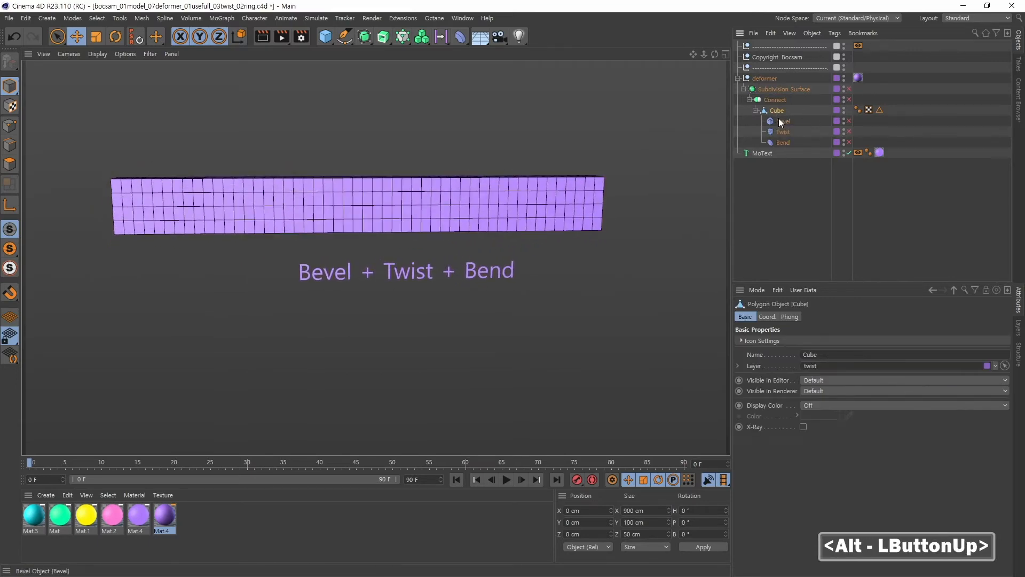
{"action": "left_click_drag", "start_coordinate": [696, 159], "coordinate": [556, 214], "text": "alt"}
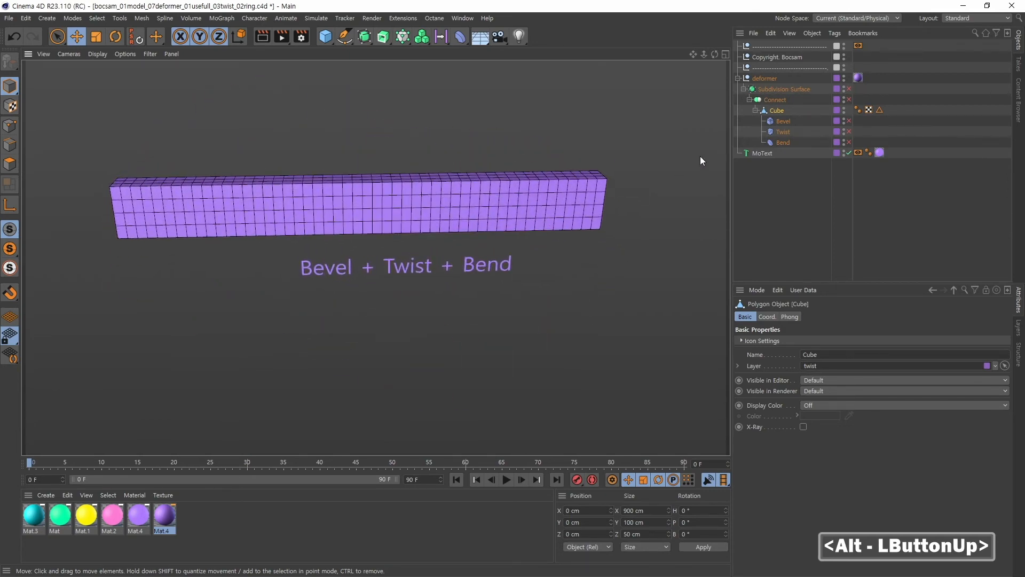
Enable and select the Twist deformer, and turn off the Geometry Only filter to inspect its cage at the box's middle
{"action": "left_click", "coordinate": [783, 132]}
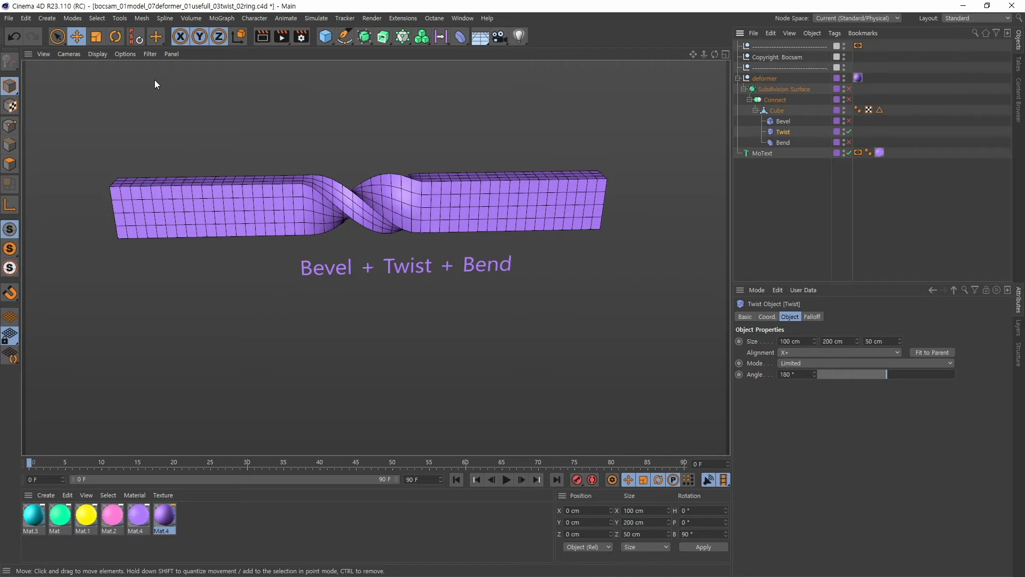
{"action": "left_click", "coordinate": [150, 55]}
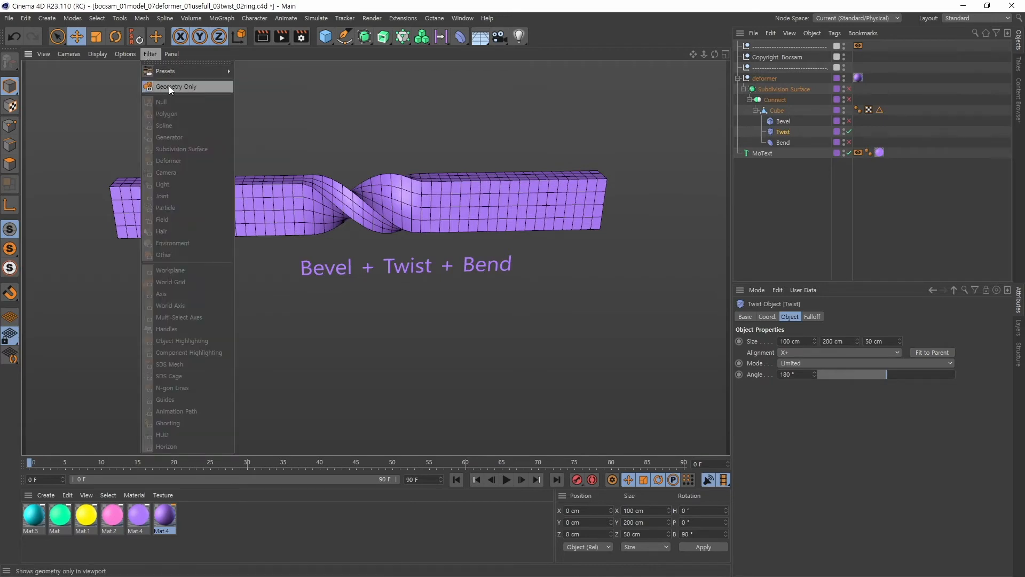
{"action": "left_click", "coordinate": [197, 87]}
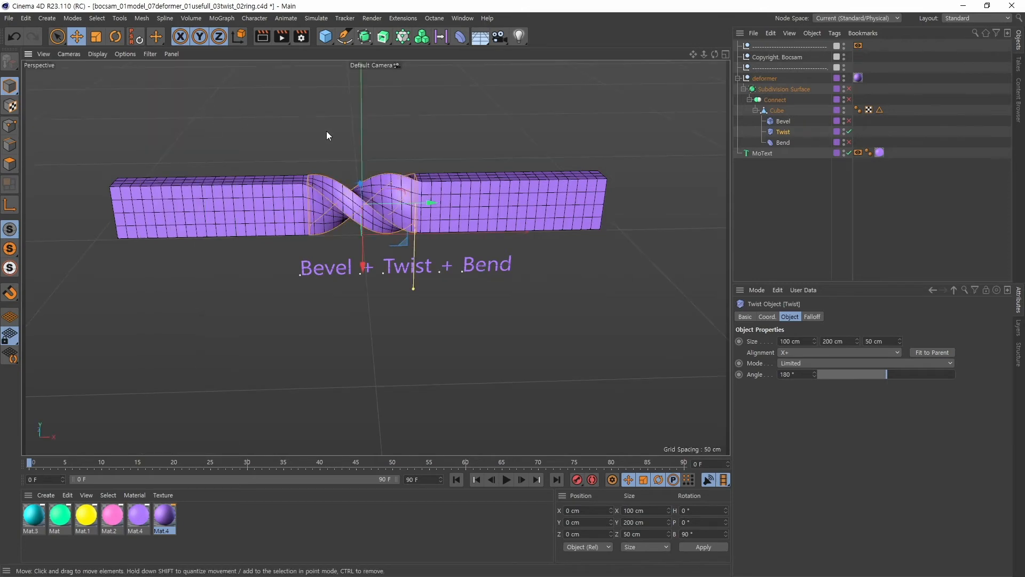
{"action": "left_click_drag", "start_coordinate": [475, 149], "coordinate": [459, 136], "text": "alt"}
{"action": "right_click_drag", "start_coordinate": [383, 207], "coordinate": [417, 197], "text": "alt"}
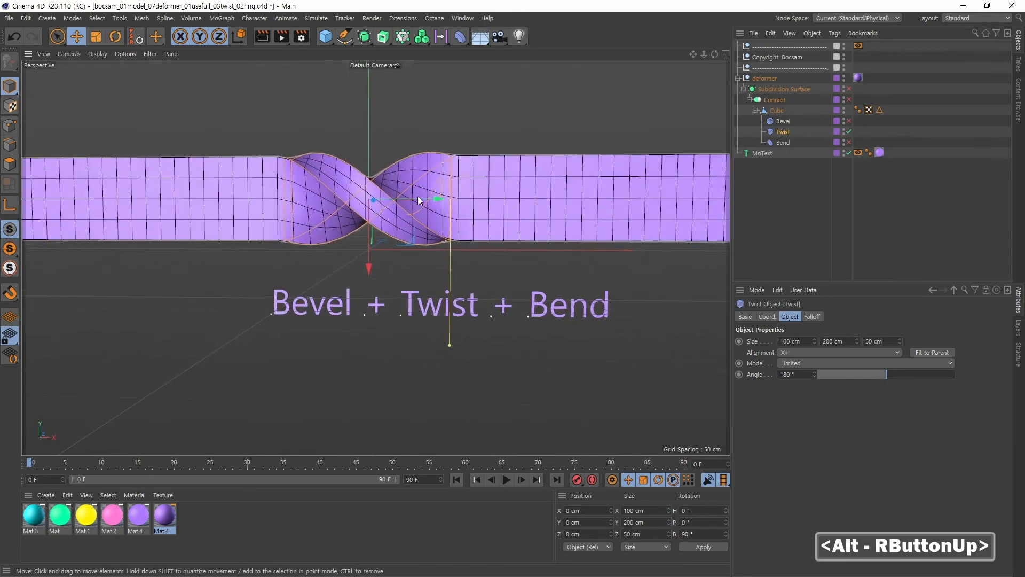
{"action": "left_click_drag", "start_coordinate": [418, 197], "coordinate": [500, 209], "text": "alt"}
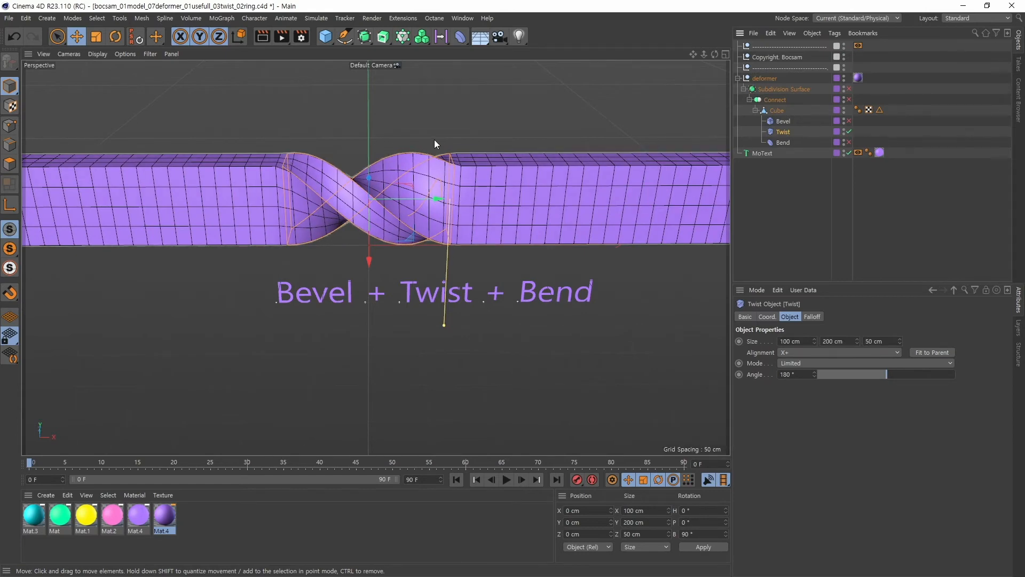
{"action": "right_click_drag", "start_coordinate": [422, 210], "coordinate": [475, 157], "text": "alt"}
{"action": "left_click_drag", "start_coordinate": [476, 157], "coordinate": [405, 252], "text": "alt"}
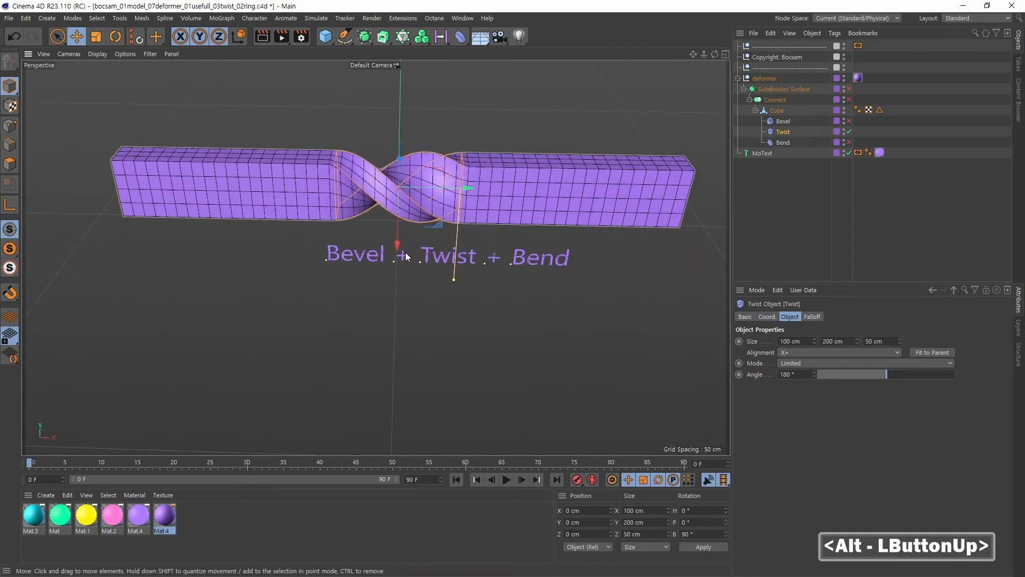
Enable and select the Bend deformer, and view the twisted ring and the bend cage from above
{"action": "left_click", "coordinate": [849, 142]}
{"action": "left_click", "coordinate": [783, 142]}
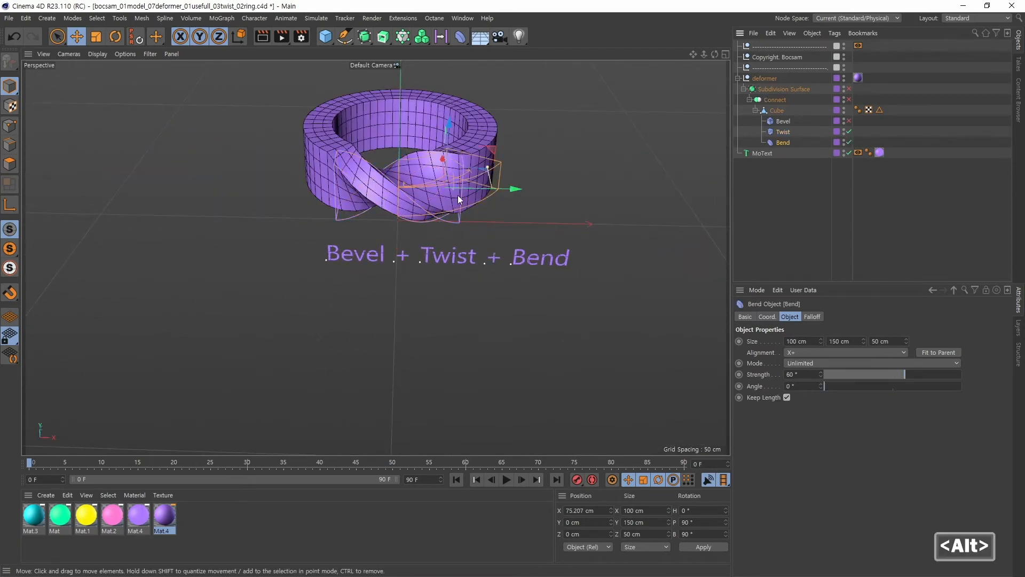
{"action": "left_click_drag", "start_coordinate": [457, 194], "coordinate": [466, 303], "text": "alt"}
{"action": "middle_click_drag", "start_coordinate": [473, 200], "coordinate": [490, 251], "text": "alt"}
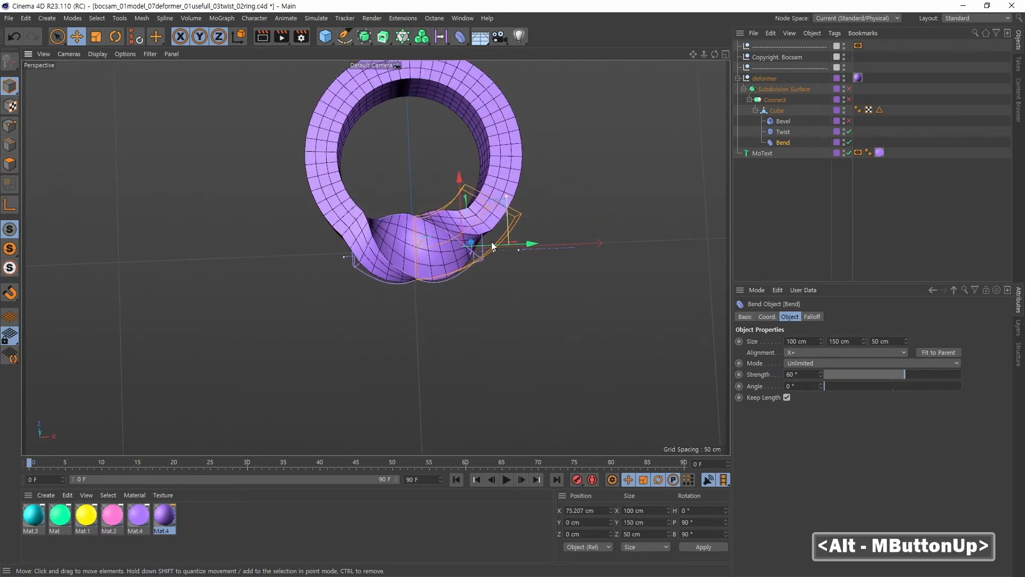
{"action": "left_click_drag", "start_coordinate": [489, 245], "coordinate": [468, 262], "text": "alt"}
{"action": "middle_click_drag", "start_coordinate": [469, 263], "coordinate": [438, 283], "text": "alt"}
{"action": "right_click_drag", "start_coordinate": [438, 283], "coordinate": [428, 327], "text": "alt"}
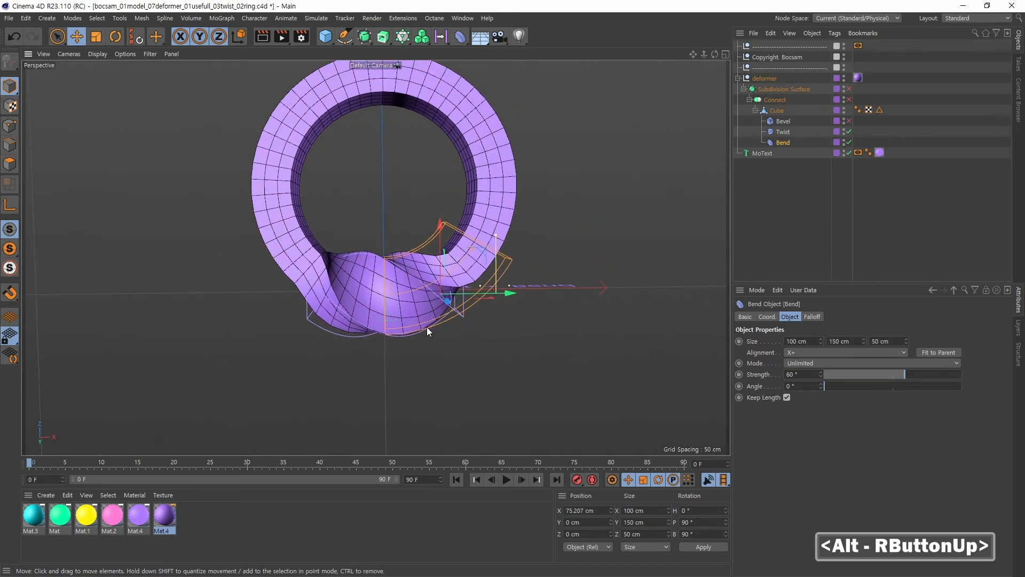
{"action": "mouse_move", "coordinate": [427, 326]}
{"action": "left_mouse_down", "text": "alt"}
{"action": "mouse_move", "coordinate": [415, 323]}
{"action": "mouse_move", "coordinate": [427, 314]}
{"action": "left_mouse_up", "text": "alt"}
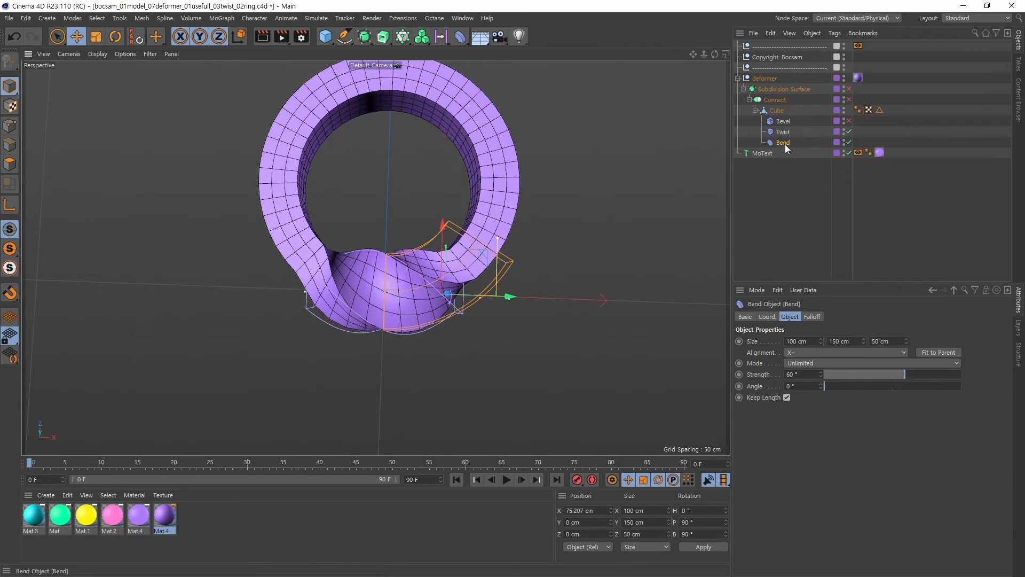
{"action": "middle_click_drag", "start_coordinate": [607, 161], "coordinate": [590, 219], "text": "alt"}
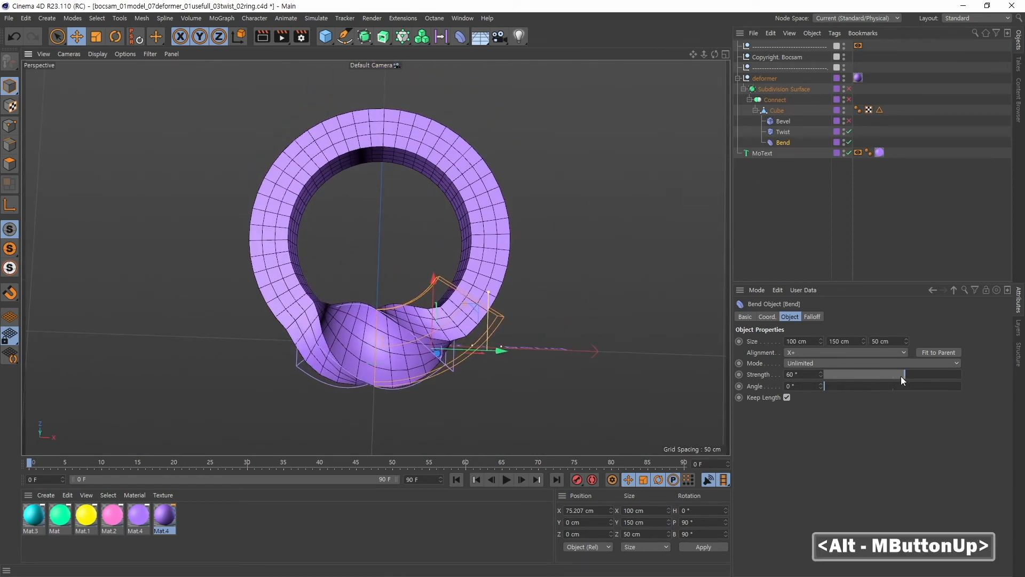
Try a Bend strength of 55° and set it back to 60°
{"action": "mouse_move", "coordinate": [901, 376]}
{"action": "left_mouse_down"}
{"action": "mouse_move", "coordinate": [888, 372]}
{"action": "mouse_move", "coordinate": [905, 366]}
{"action": "left_mouse_up"}
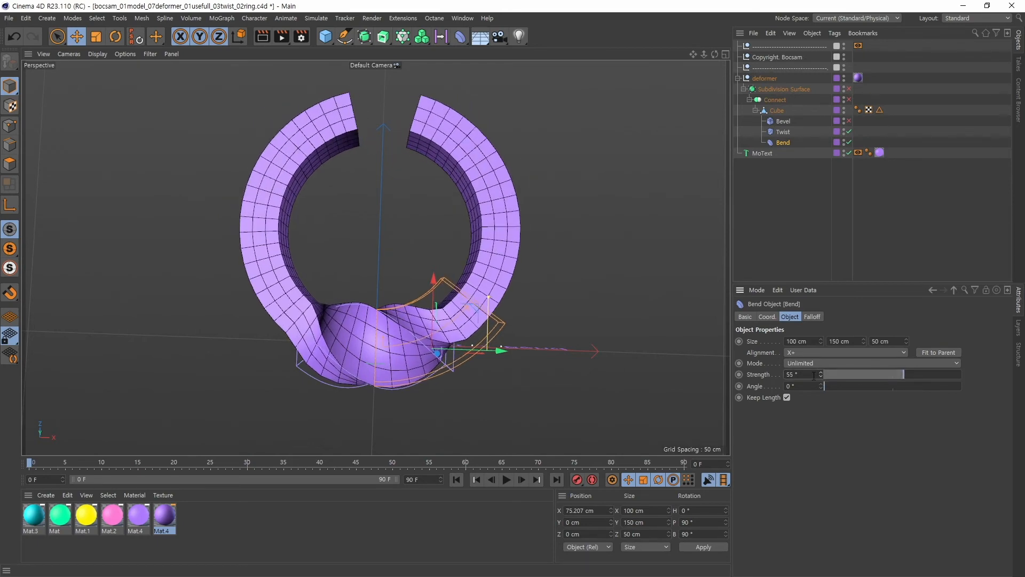
{"action": "type", "text": "60"}
{"action": "key", "text": "Return"}
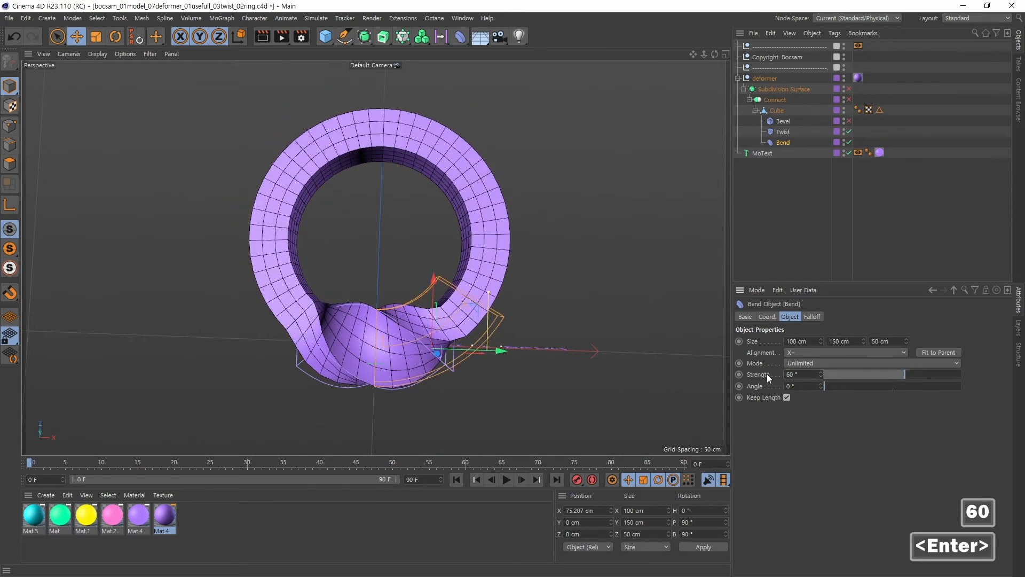
Test the Subdivision Surface on the ring without Connect, inspect the joint, and turn the smoothing off again
{"action": "right_click_drag", "start_coordinate": [423, 121], "coordinate": [481, 114], "text": "alt"}
{"action": "middle_click_drag", "start_coordinate": [482, 113], "coordinate": [571, 145], "text": "alt"}
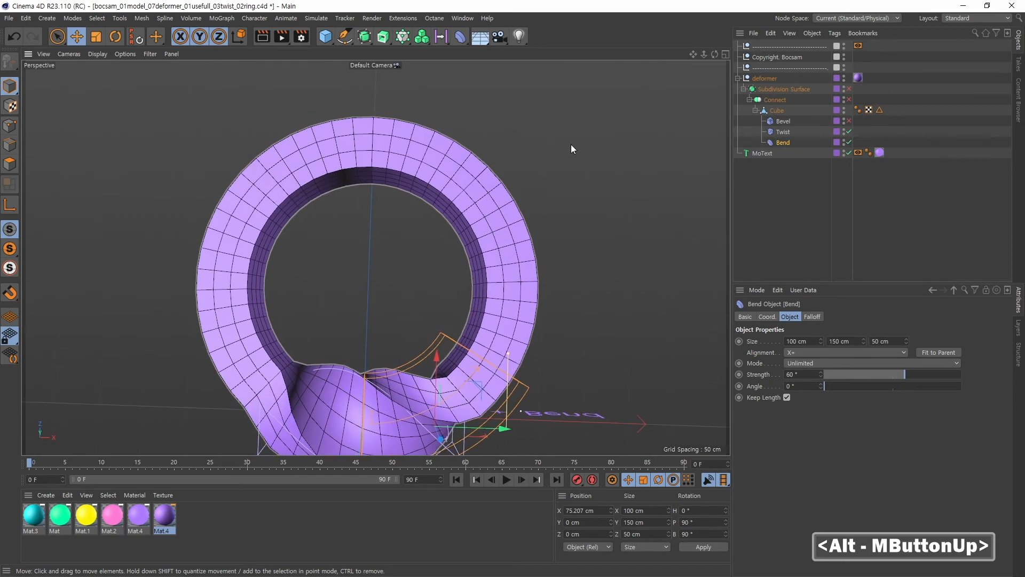
{"action": "right_click_drag", "start_coordinate": [572, 144], "coordinate": [588, 163], "text": "alt"}
{"action": "middle_click_drag", "start_coordinate": [588, 163], "coordinate": [585, 162], "text": "alt"}
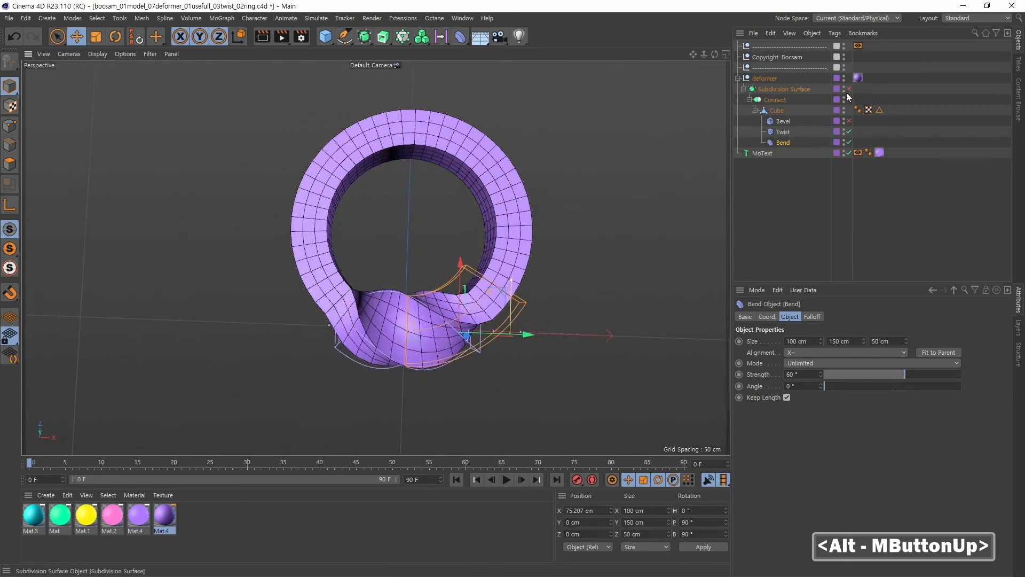
{"action": "left_click_drag", "start_coordinate": [554, 278], "coordinate": [593, 257], "text": "alt"}
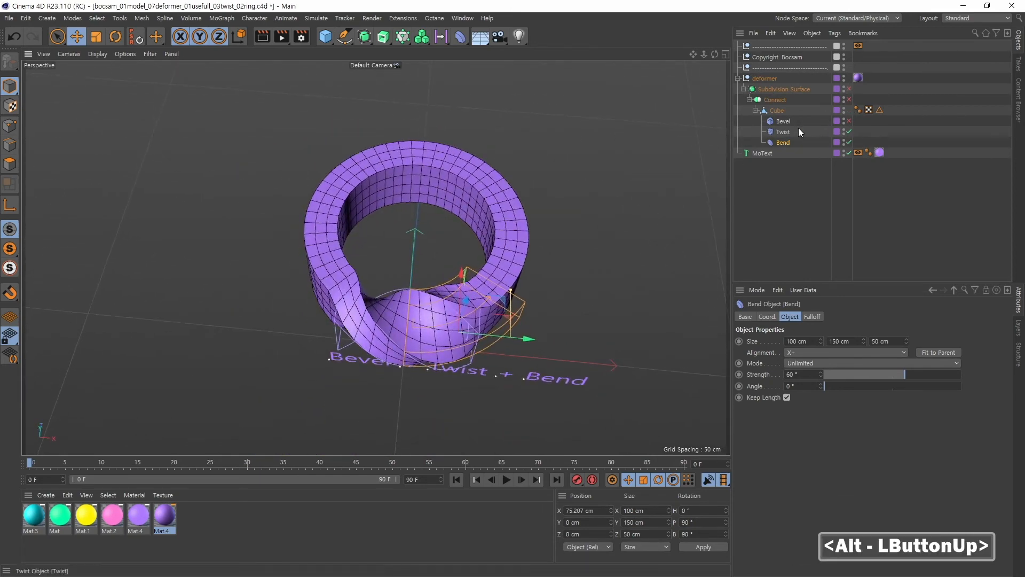
{"action": "left_click", "coordinate": [849, 89]}
{"action": "right_click_drag", "start_coordinate": [526, 207], "coordinate": [486, 199], "text": "alt"}
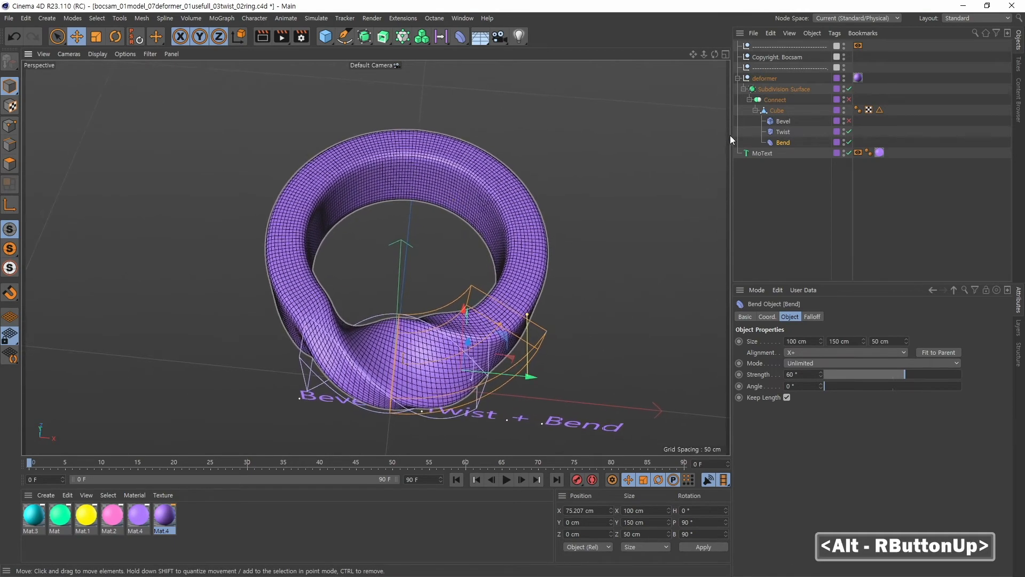
{"action": "left_click", "coordinate": [848, 89]}
Select and enable the Connect object, and turn on the Subdivision Surface above it to smooth the welded ring
{"action": "left_click", "coordinate": [804, 101]}
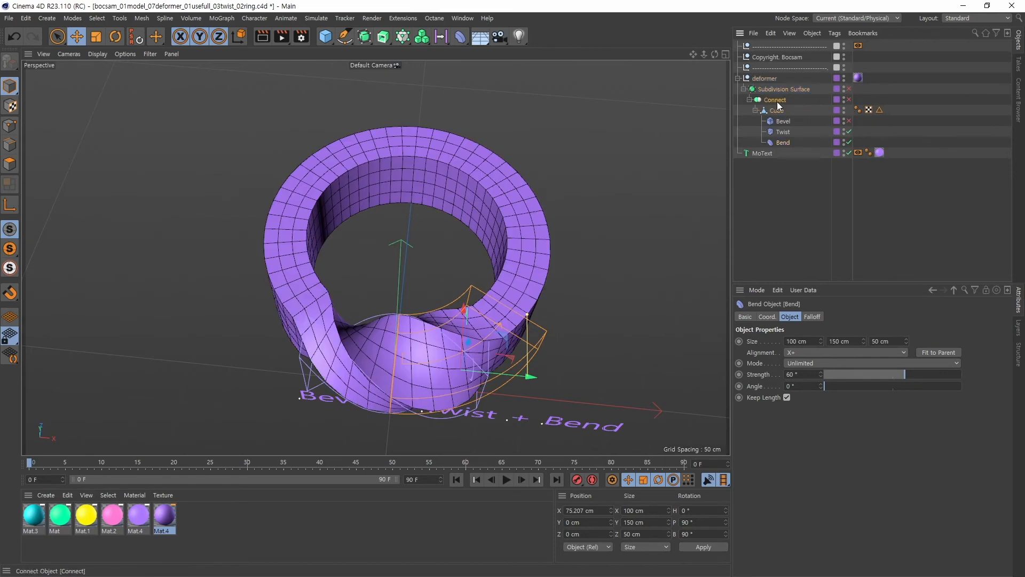
{"action": "left_click", "coordinate": [849, 100]}
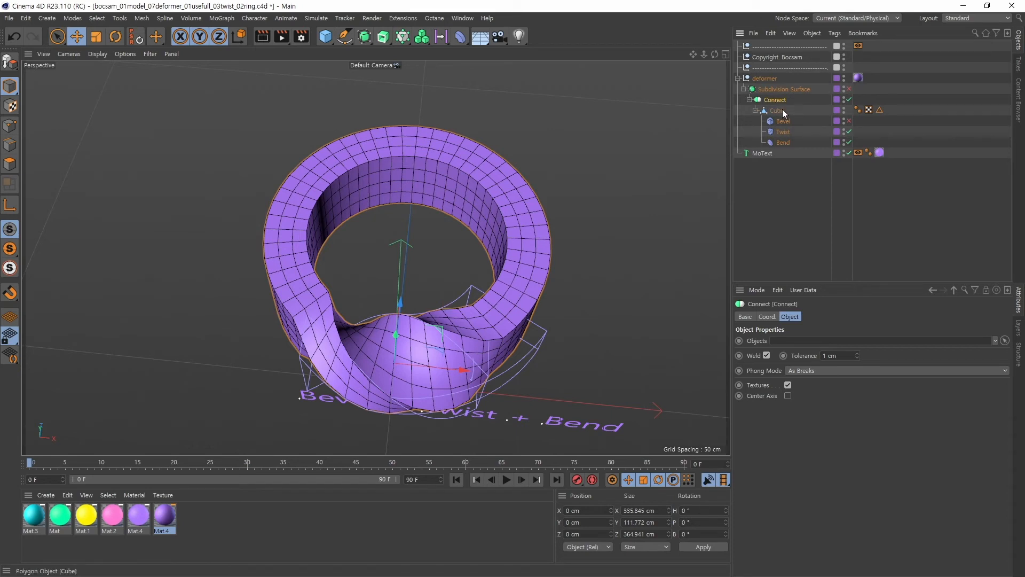
{"action": "left_click", "coordinate": [849, 88]}
{"action": "left_click_drag", "start_coordinate": [636, 228], "coordinate": [560, 297], "text": "alt"}
{"action": "middle_click_drag", "start_coordinate": [561, 297], "coordinate": [572, 261], "text": "alt"}
{"action": "left_click_drag", "start_coordinate": [572, 262], "coordinate": [492, 284], "text": "alt"}
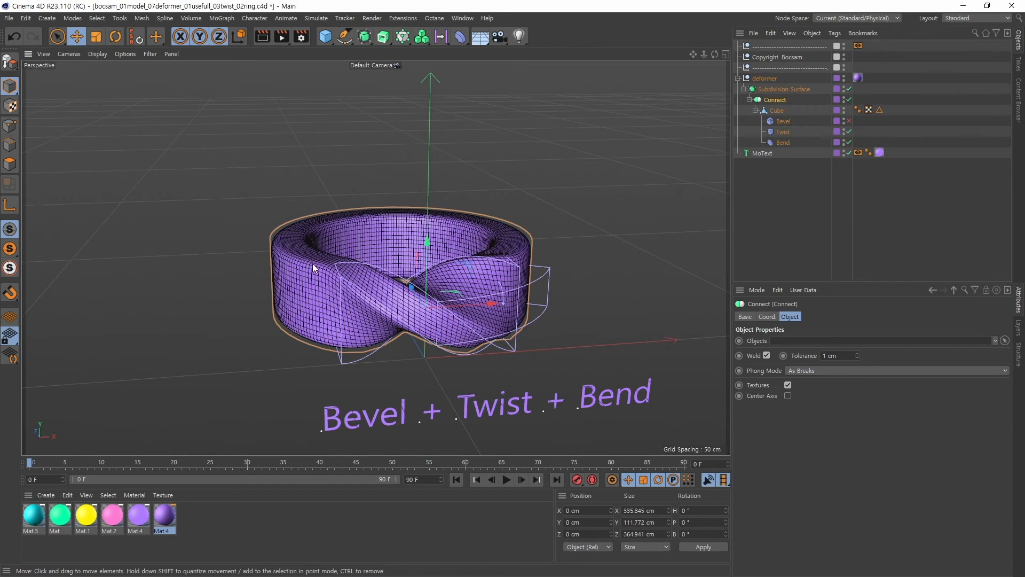
Enable the Bevel deformer on the ring and set the viewport display to Gouraud Shading
{"action": "left_click", "coordinate": [849, 120]}
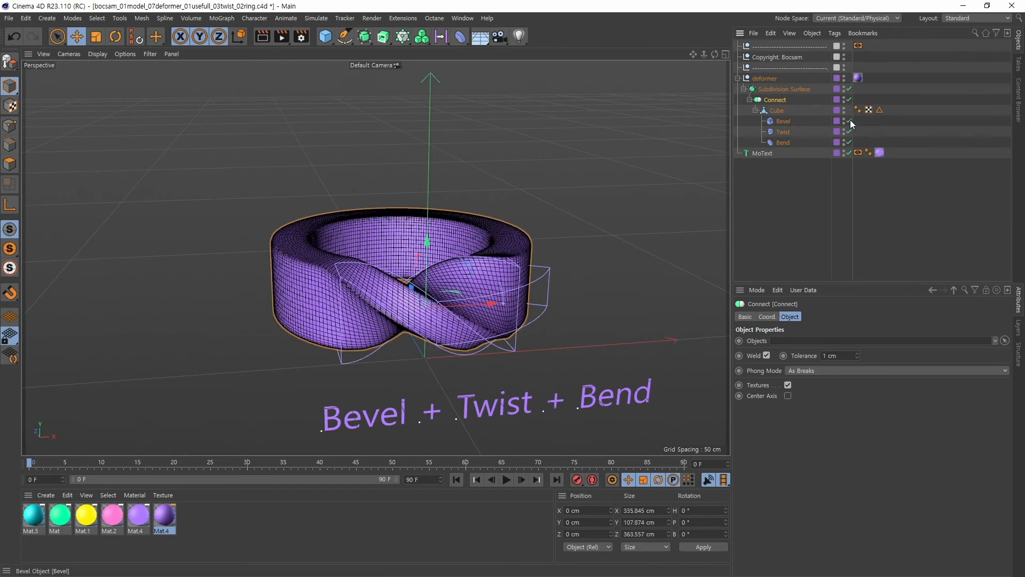
{"action": "left_click", "coordinate": [95, 54]}
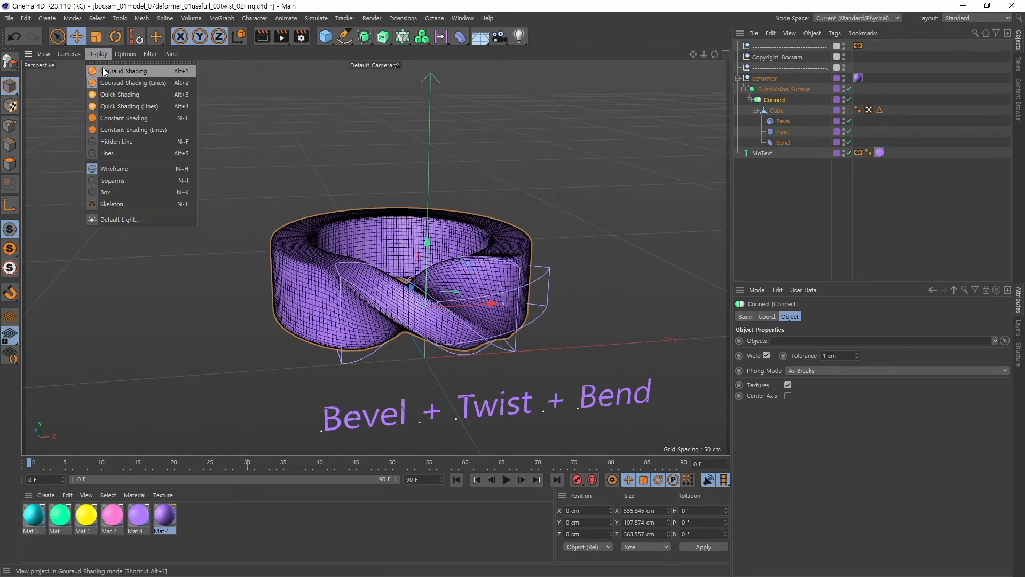
{"action": "left_click", "coordinate": [107, 71]}
Examine the finished smooth Mobius ring and its Bevel + Twist + Bend caption from different angles and distances
{"action": "middle_click_drag", "start_coordinate": [553, 214], "coordinate": [561, 198], "text": "alt"}
{"action": "right_click_drag", "start_coordinate": [561, 197], "coordinate": [593, 225], "text": "alt"}
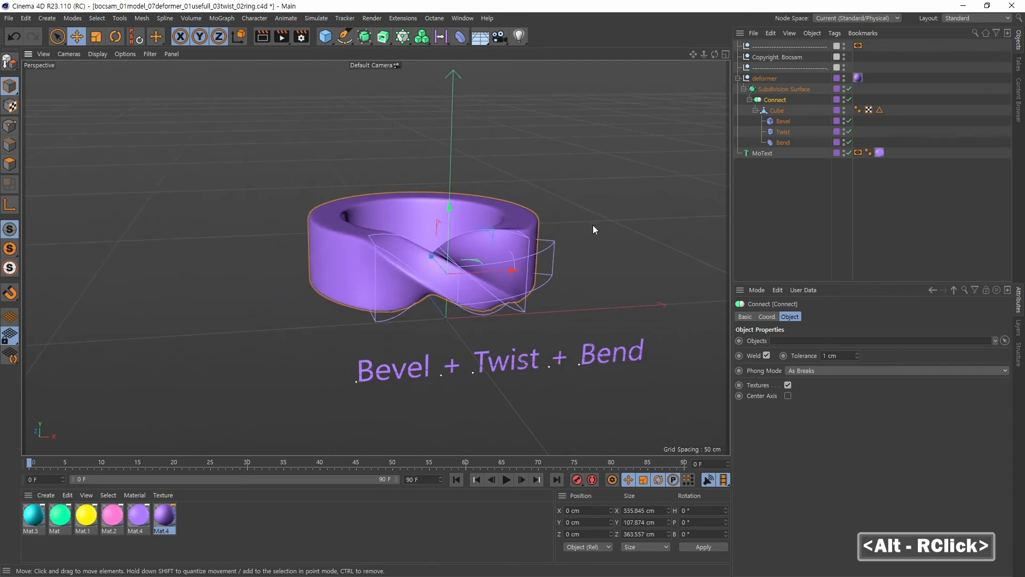
{"action": "left_click_drag", "start_coordinate": [593, 225], "coordinate": [620, 263], "text": "alt"}
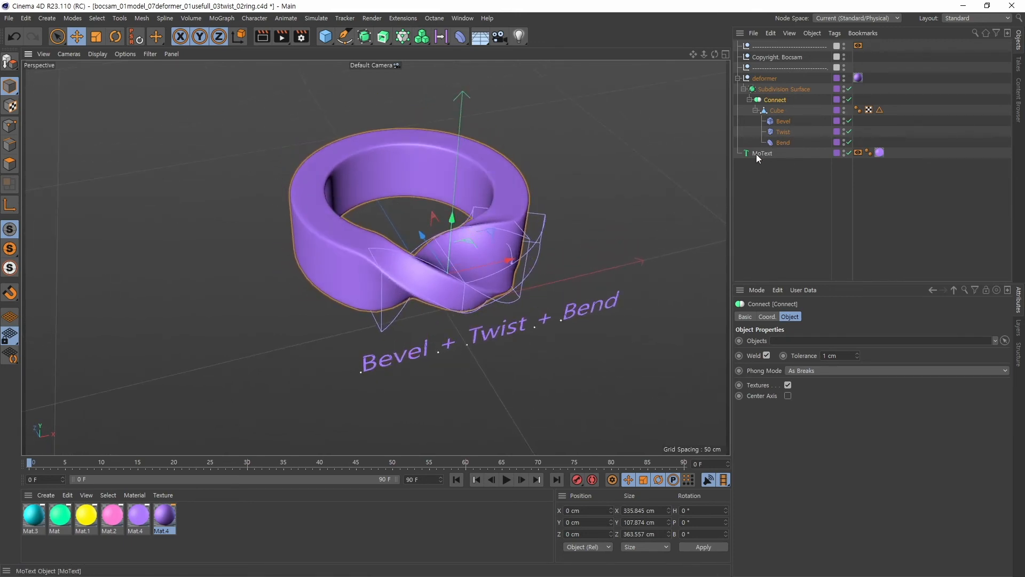
{"action": "middle_click_drag", "start_coordinate": [595, 238], "coordinate": [561, 268], "text": "alt"}
{"action": "left_click_drag", "start_coordinate": [561, 268], "coordinate": [495, 235], "text": "alt"}
{"action": "middle_click_drag", "start_coordinate": [495, 232], "coordinate": [466, 226], "text": "alt"}
{"action": "right_click_drag", "start_coordinate": [530, 235], "coordinate": [496, 245], "text": "alt"}
{"action": "middle_click_drag", "start_coordinate": [587, 259], "coordinate": [508, 271], "text": "alt"}
{"action": "left_click_drag", "start_coordinate": [507, 275], "coordinate": [515, 255], "text": "alt"}
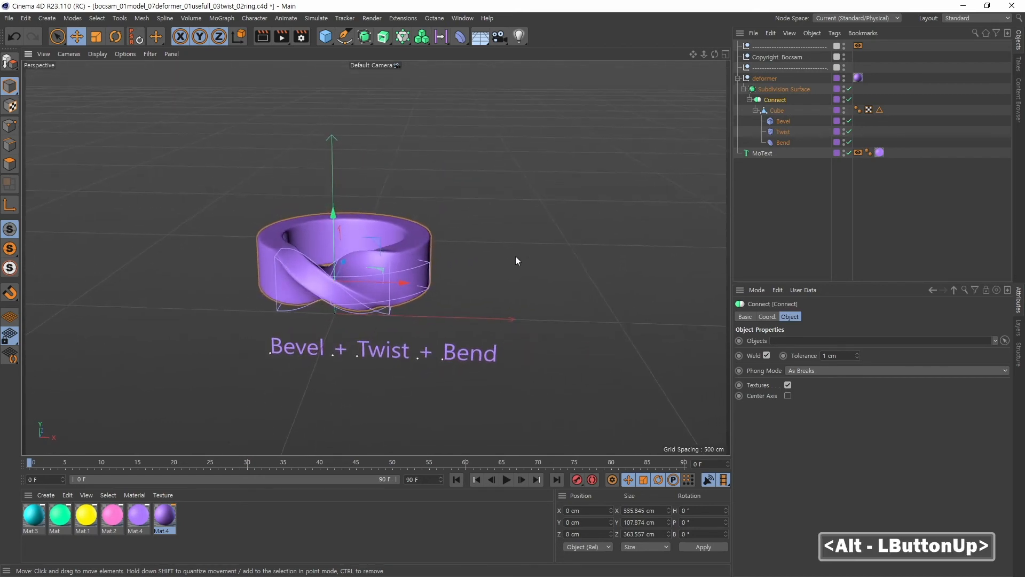
{"action": "middle_click_drag", "start_coordinate": [515, 255], "coordinate": [468, 273], "text": "alt"}
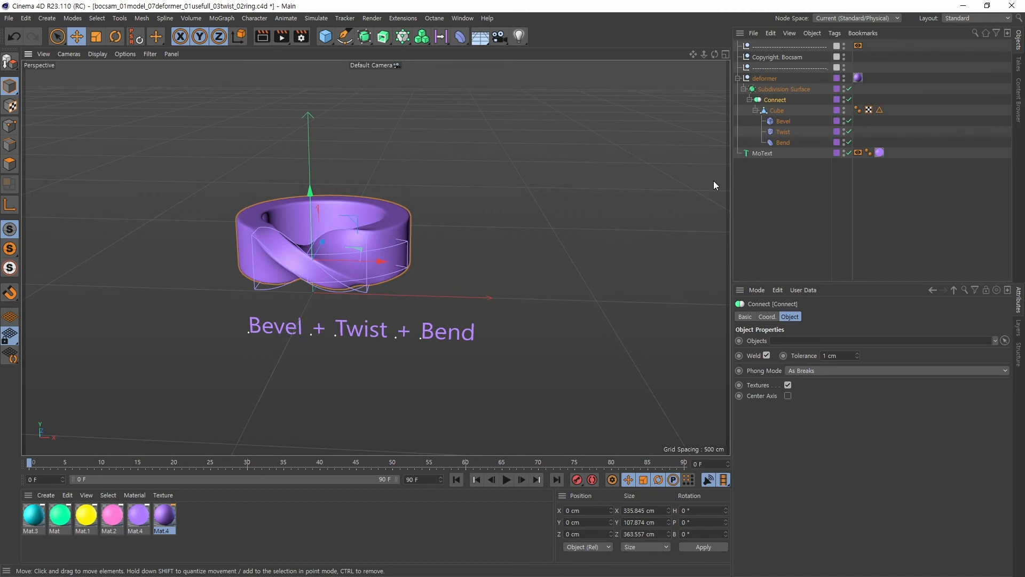
{"action": "middle_click_drag", "start_coordinate": [485, 252], "coordinate": [433, 254], "text": "alt"}
{"action": "left_click_drag", "start_coordinate": [433, 254], "coordinate": [458, 262], "text": "alt"}
{"action": "middle_click_drag", "start_coordinate": [457, 261], "coordinate": [569, 252], "text": "alt"}
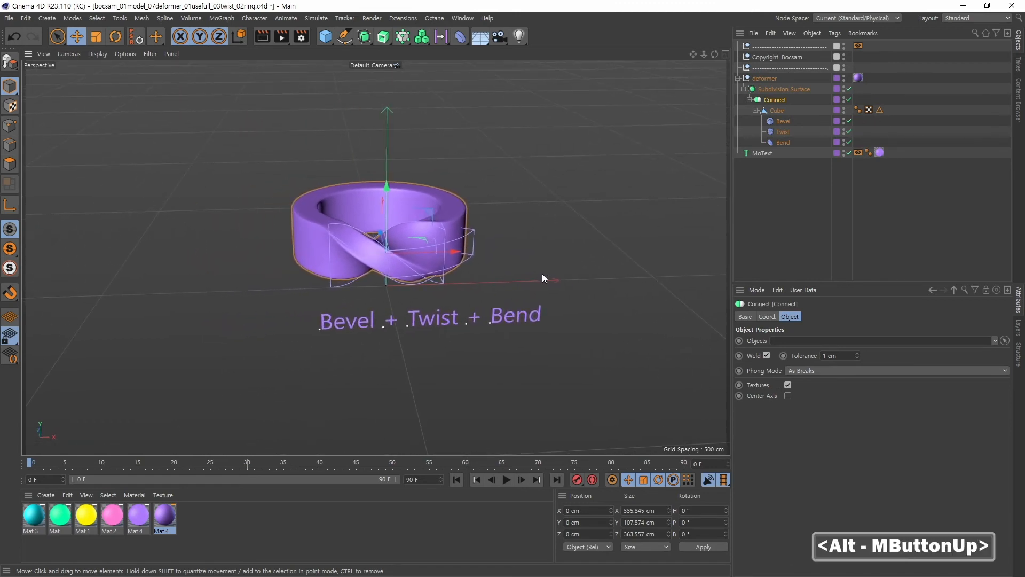
{"action": "mouse_move", "coordinate": [543, 274]}
{"action": "left_mouse_down", "text": "alt"}
{"action": "mouse_move", "coordinate": [522, 261]}
{"action": "mouse_move", "coordinate": [522, 236]}
{"action": "mouse_move", "coordinate": [521, 320]}
{"action": "mouse_move", "coordinate": [512, 287]}
{"action": "mouse_move", "coordinate": [553, 262]}
{"action": "mouse_move", "coordinate": [537, 267]}
{"action": "left_mouse_up", "text": "alt"}
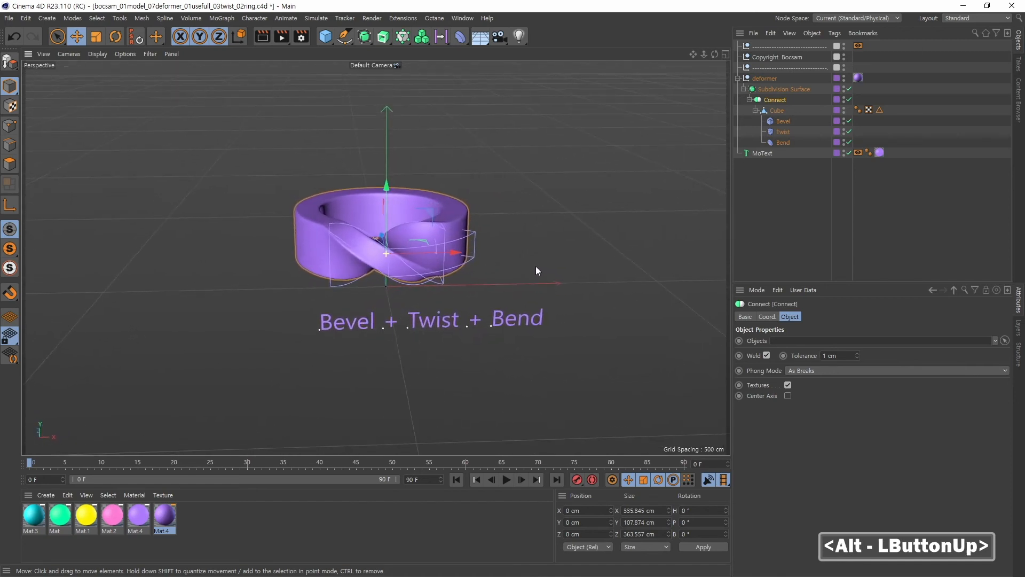
{"action": "middle_click_drag", "start_coordinate": [537, 267], "coordinate": [437, 258], "text": "alt"}
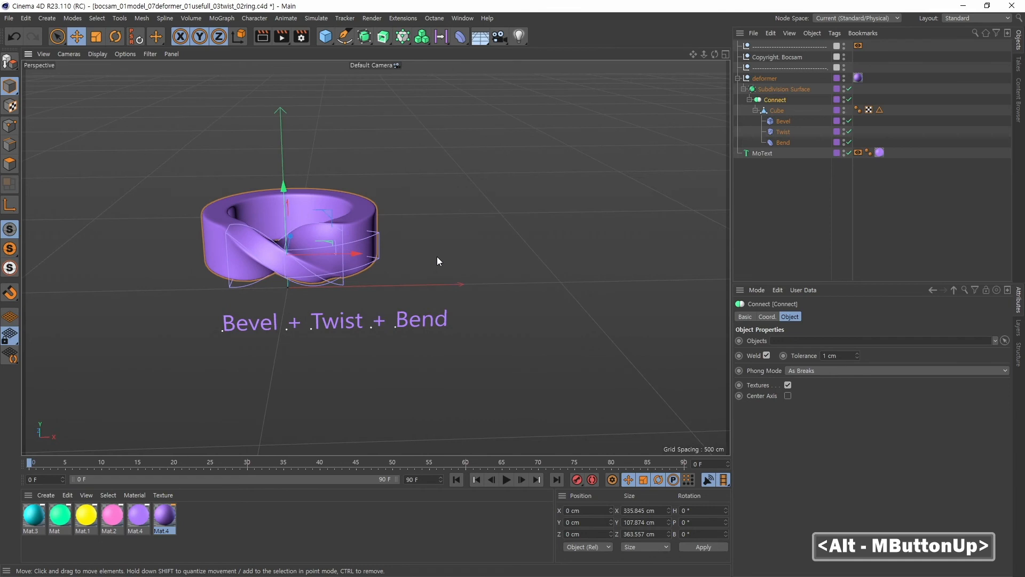
{"action": "middle_click_drag", "start_coordinate": [518, 238], "coordinate": [518, 280], "text": "alt"}
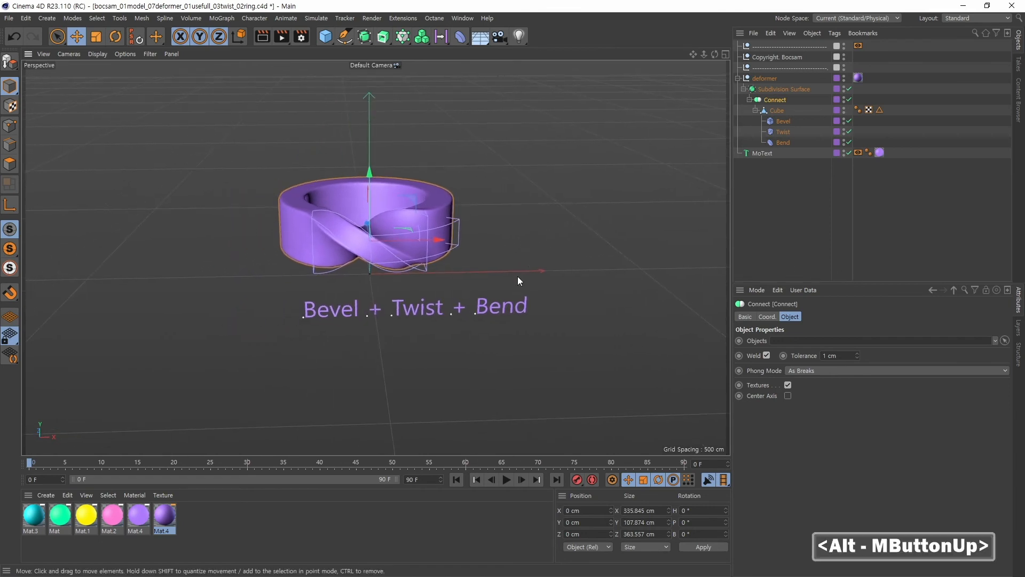
{"action": "left_click_drag", "start_coordinate": [518, 281], "coordinate": [518, 249], "text": "alt"}
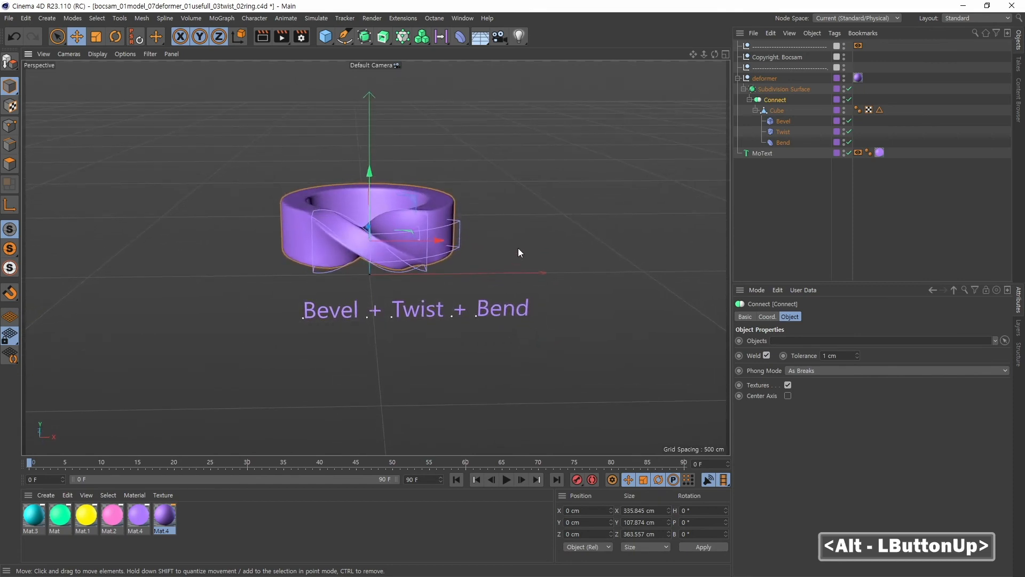
{"action": "middle_click_drag", "start_coordinate": [518, 252], "coordinate": [521, 259], "text": "alt"}
{"action": "mouse_move", "coordinate": [521, 259]}
{"action": "right_mouse_down", "text": "alt"}
{"action": "mouse_move", "coordinate": [497, 268]}
{"action": "mouse_move", "coordinate": [517, 262]}
{"action": "right_mouse_up", "text": "alt"}
{"action": "middle_click_drag", "start_coordinate": [517, 261], "coordinate": [525, 270], "text": "alt"}
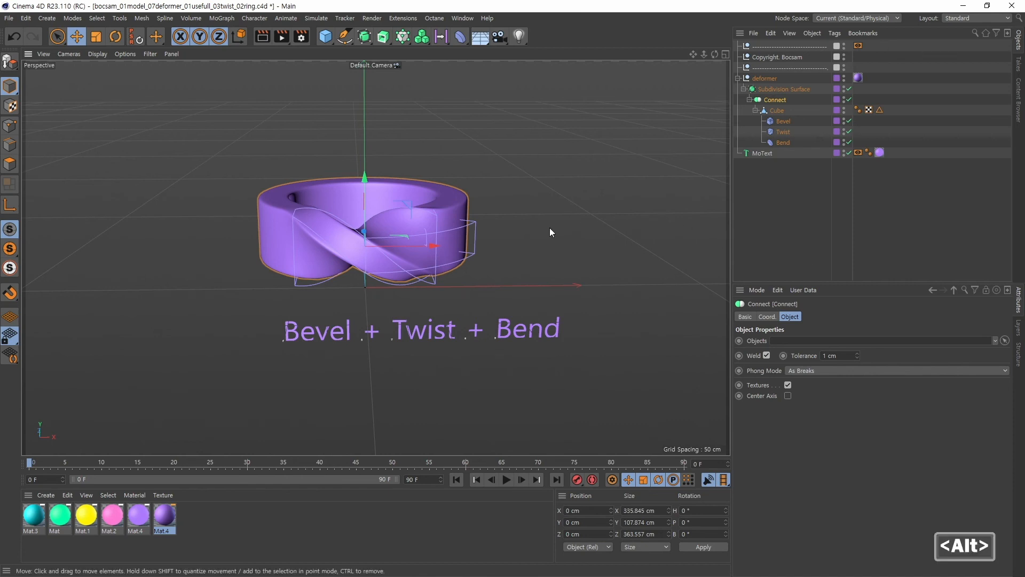
{"action": "middle_click_drag", "start_coordinate": [549, 227], "coordinate": [523, 257], "text": "alt"}
{"action": "mouse_move", "coordinate": [523, 257]}
{"action": "left_mouse_down", "text": "alt"}
{"action": "mouse_move", "coordinate": [506, 257]}
{"action": "mouse_move", "coordinate": [520, 245]}
{"action": "mouse_move", "coordinate": [521, 261]}
{"action": "left_mouse_up", "text": "alt"}
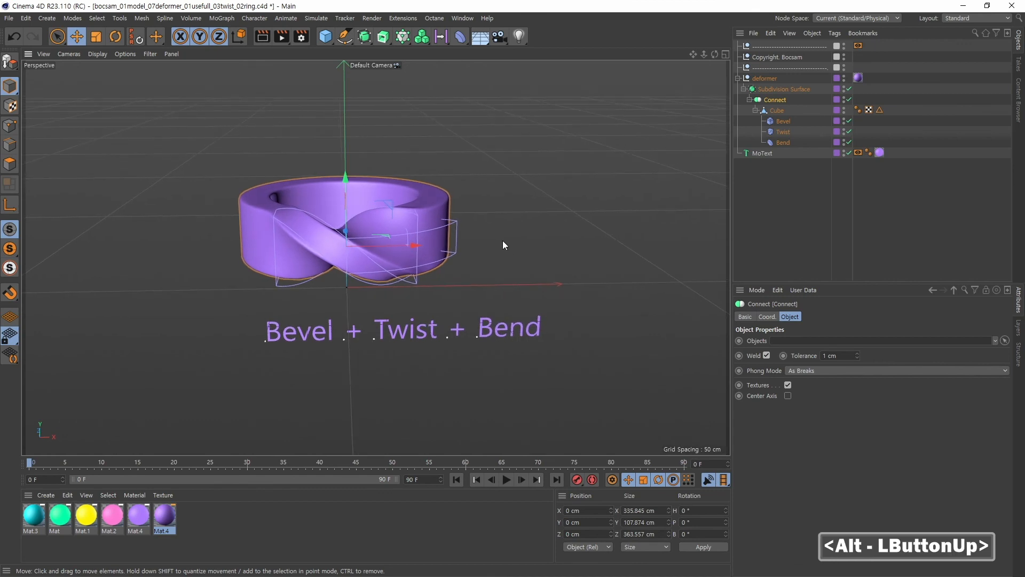